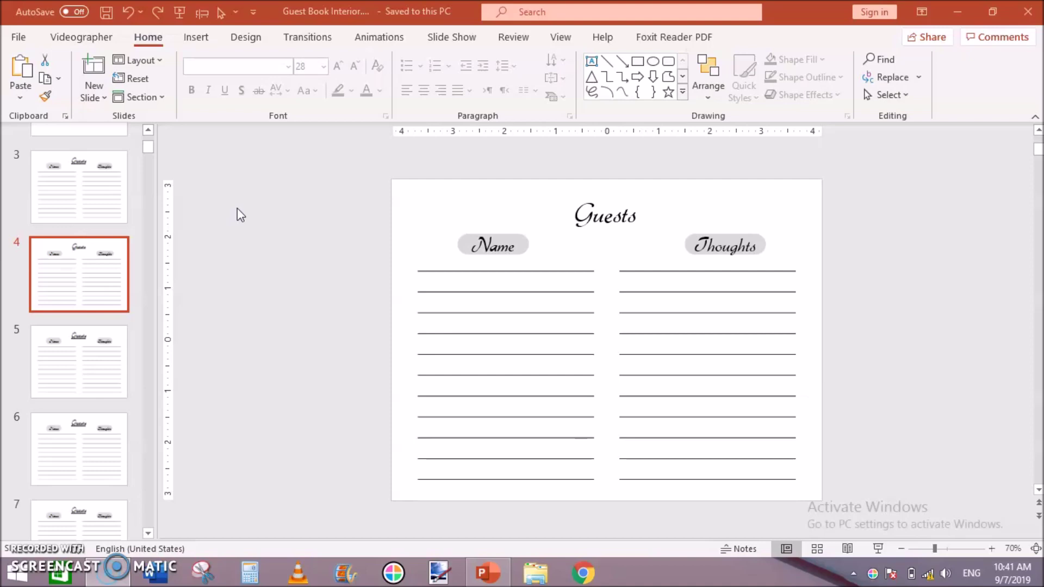
Create a new blank presentation and delete its title and subtitle placeholders
left_click(19, 37)
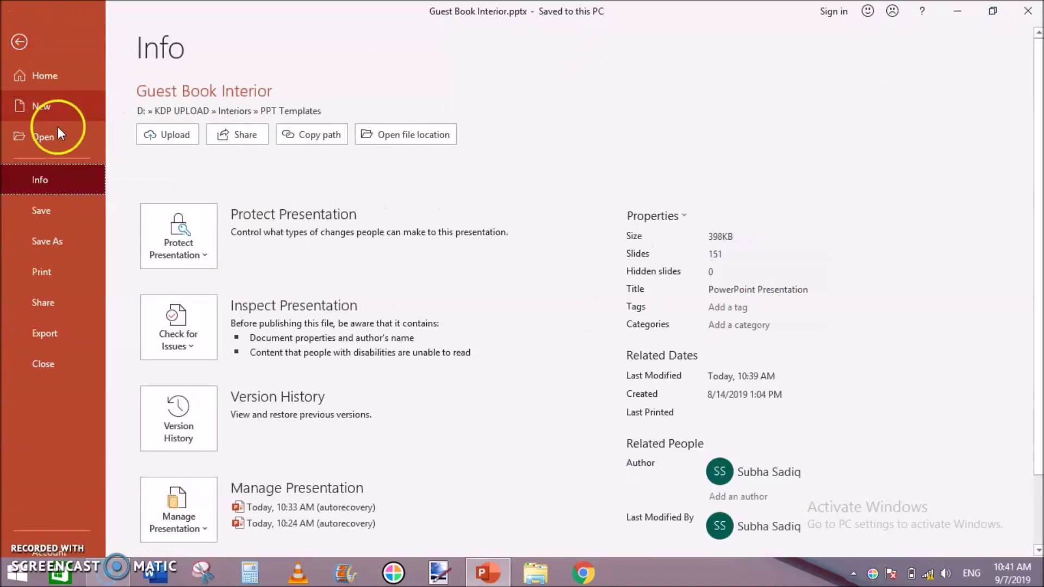
left_click(56, 120)
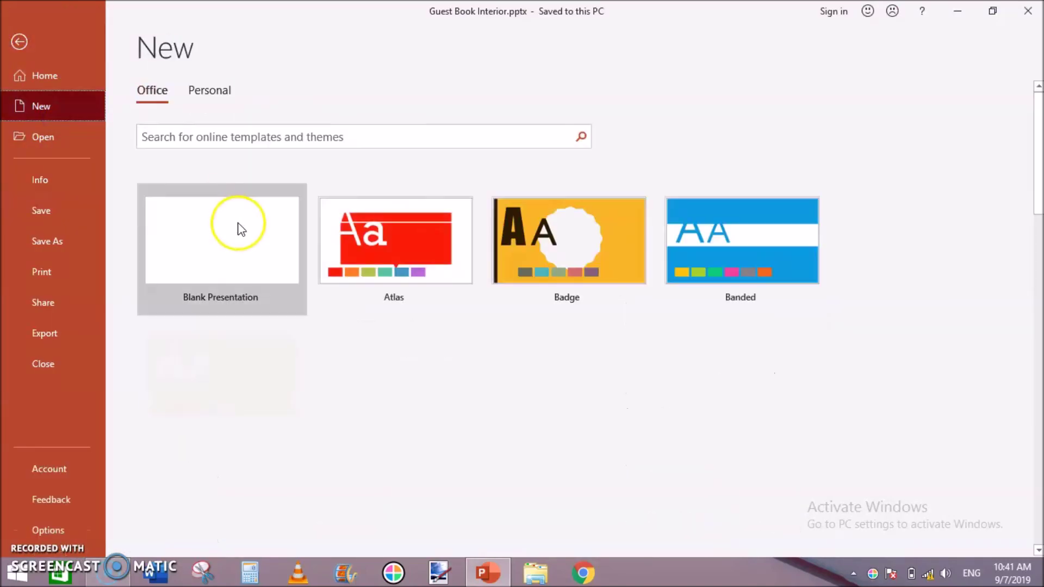
left_click(238, 225)
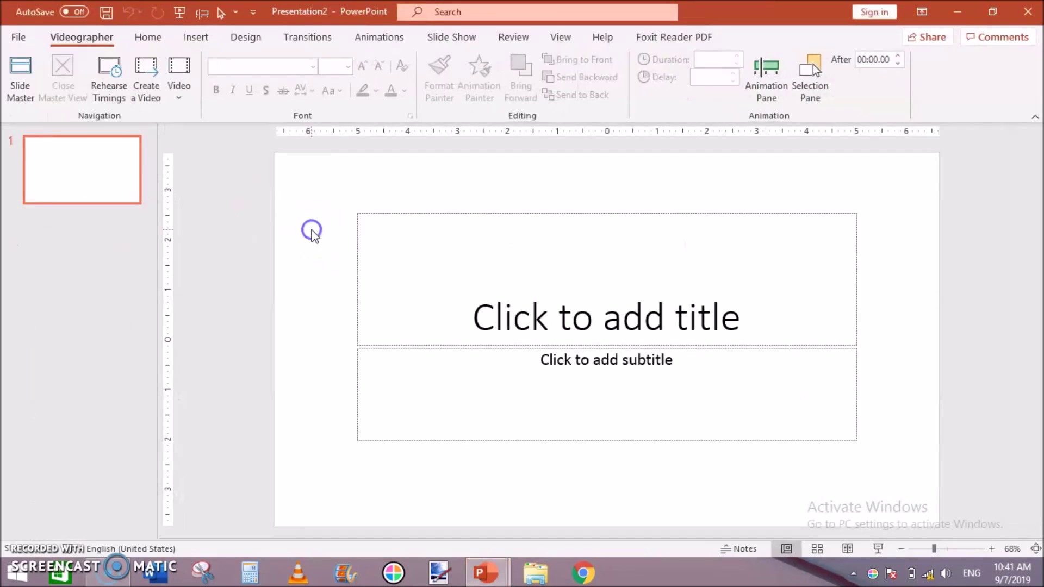
key("ctrl+a")
key("Delete")
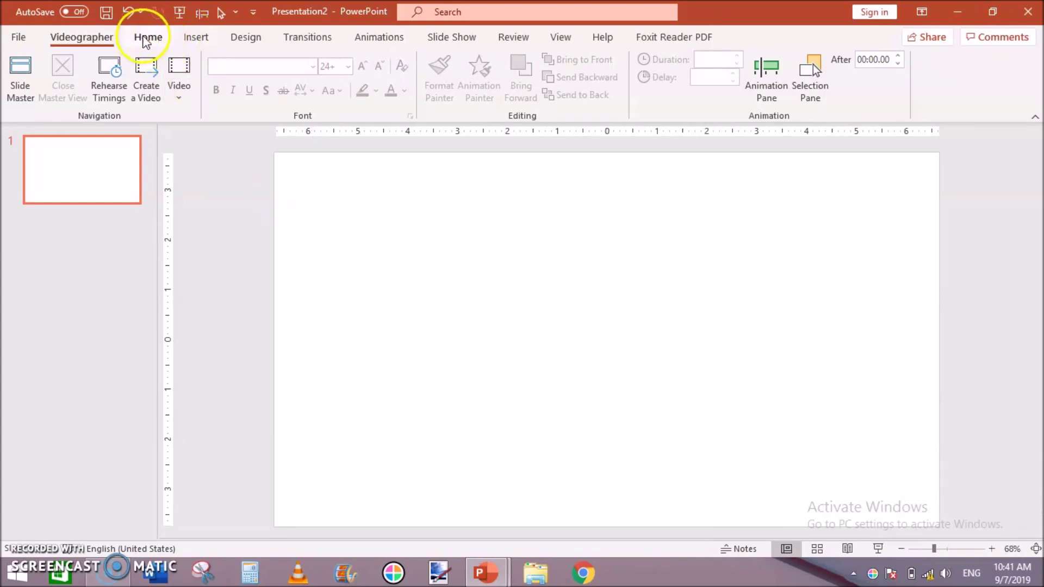
Set a custom slide size of 8.375 in wide by 6.25 in tall, choosing Ensure Fit
left_click(246, 38)
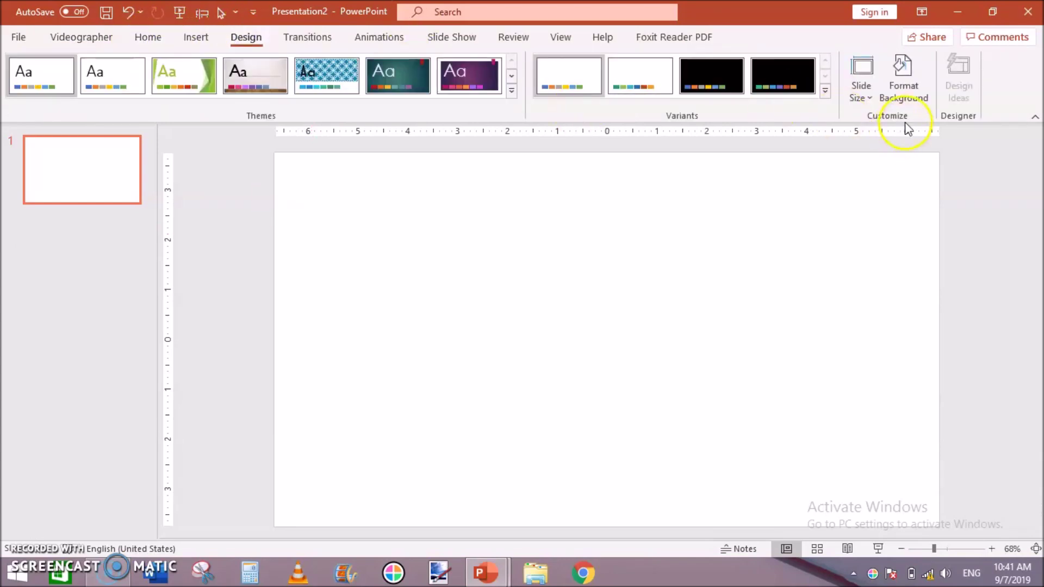
left_click(863, 92)
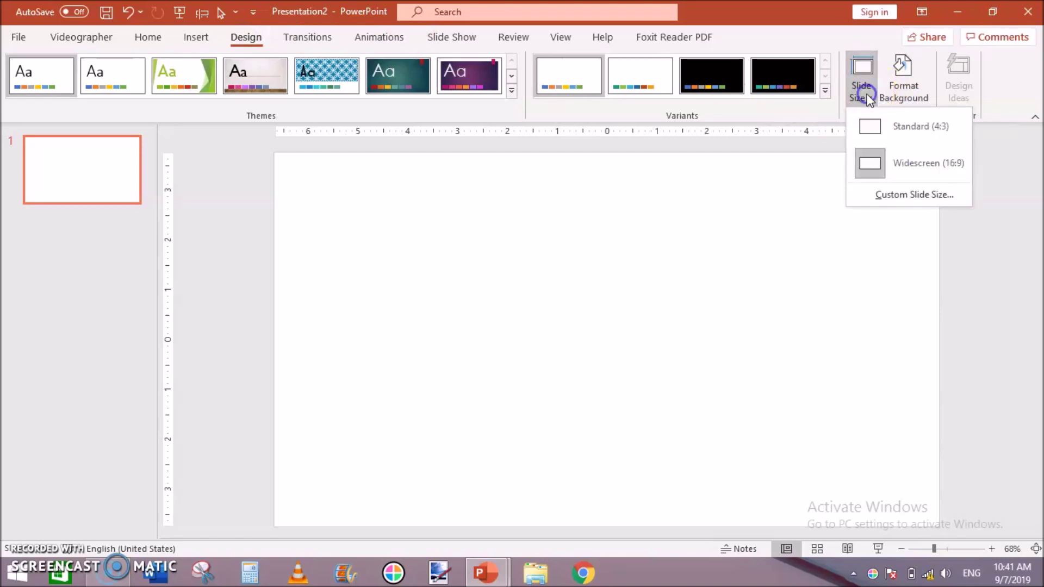
left_click(908, 195)
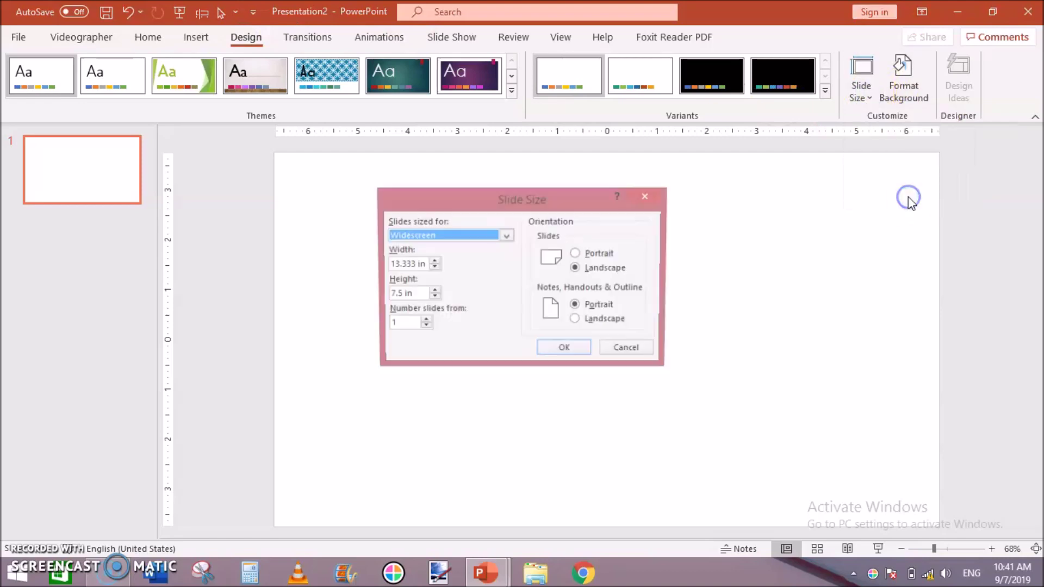
left_click(420, 264)
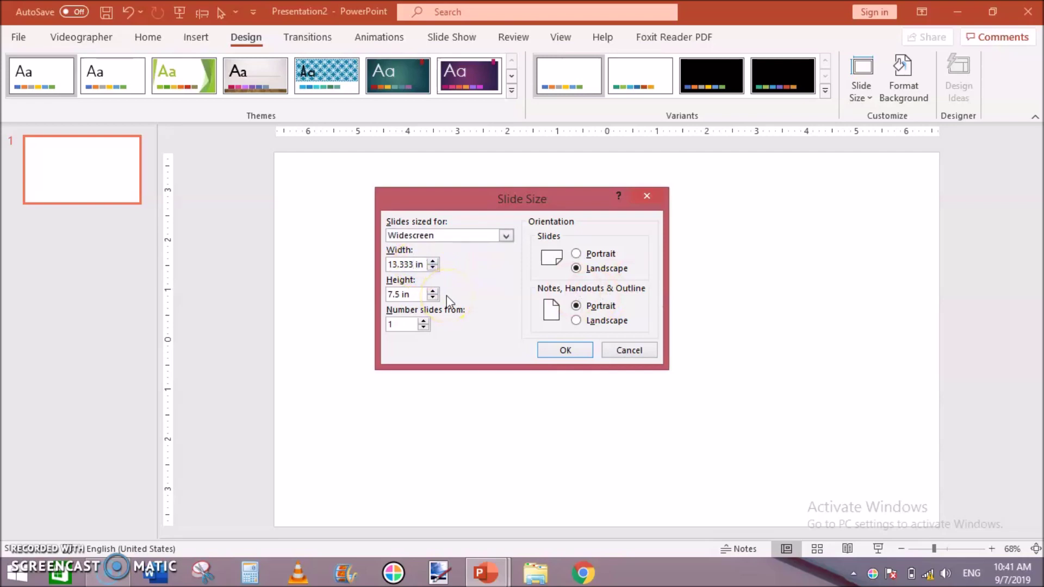
key("BackSpace")
key("BackSpace")
key("BackSpace")
key("BackSpace")
key("BackSpace")
key("BackSpace")
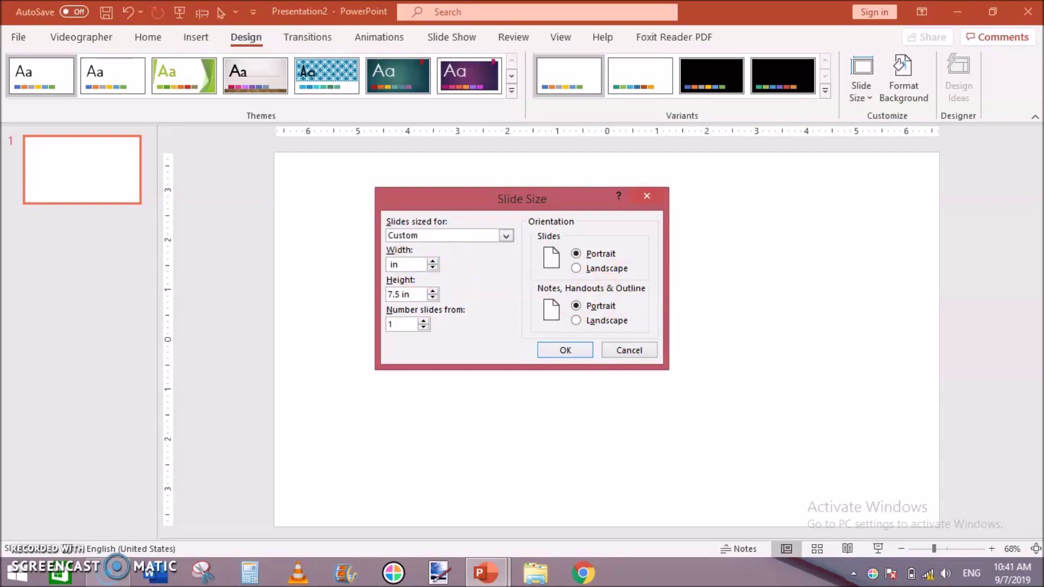
type("8.375")
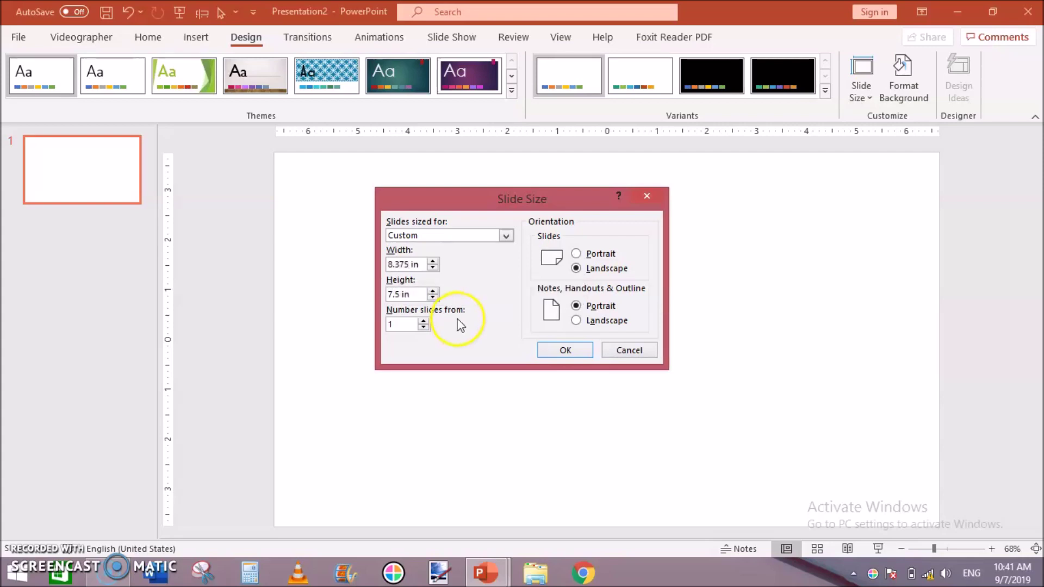
left_click(413, 296)
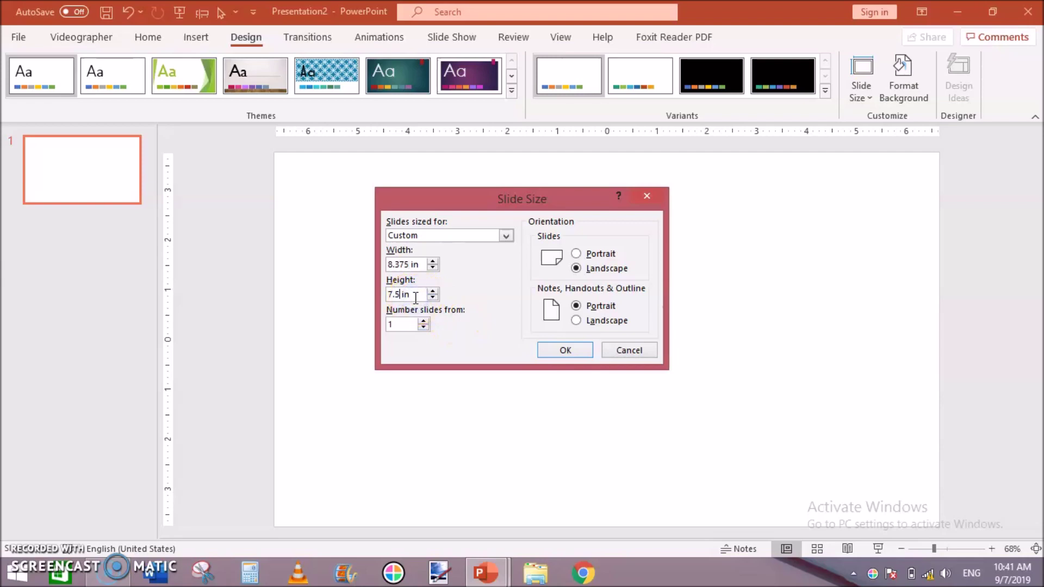
key("BackSpace")
key("BackSpace")
key("BackSpace")
type("6")
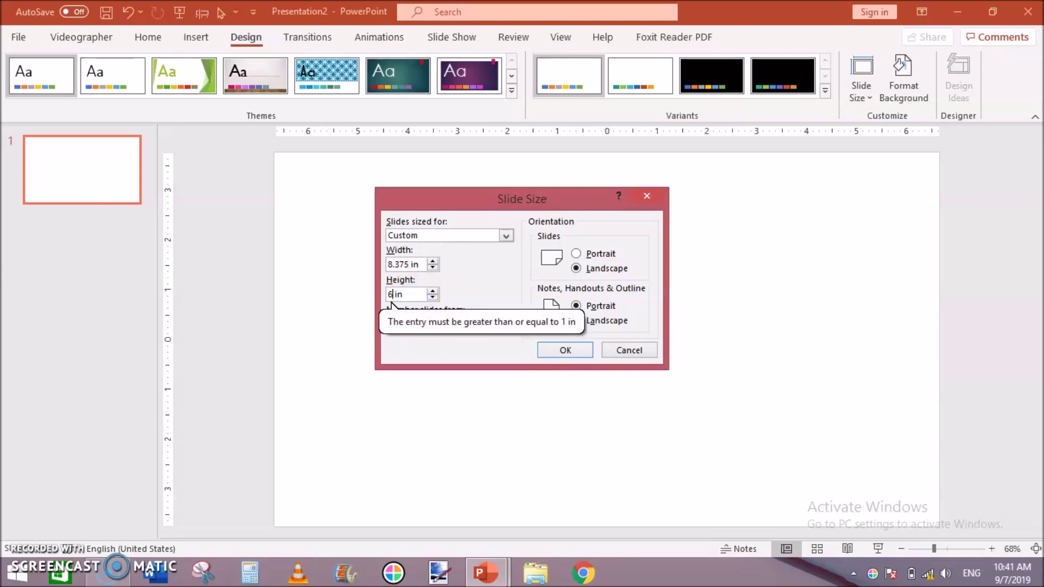
type(".25")
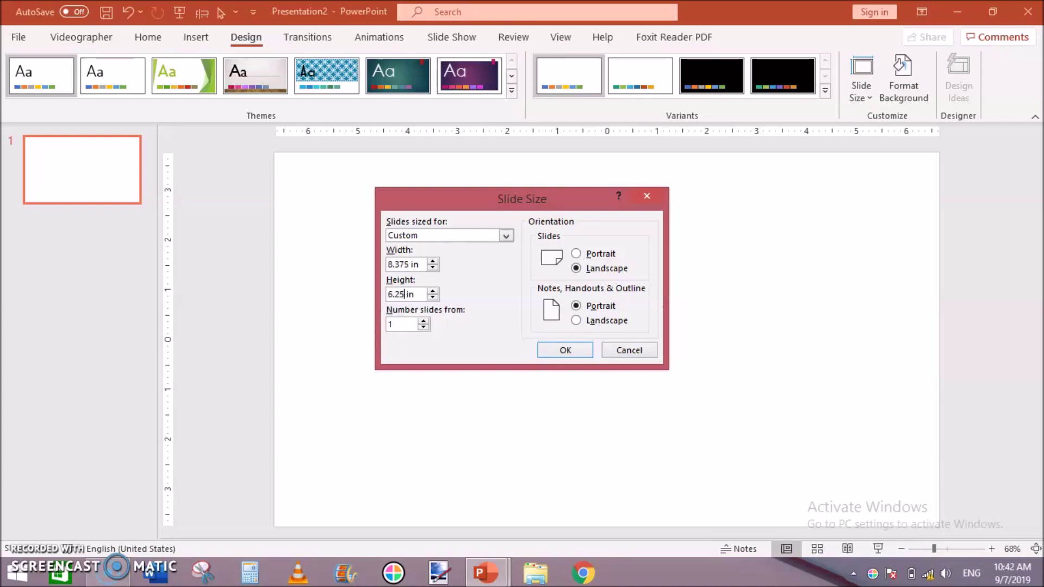
key("Return")
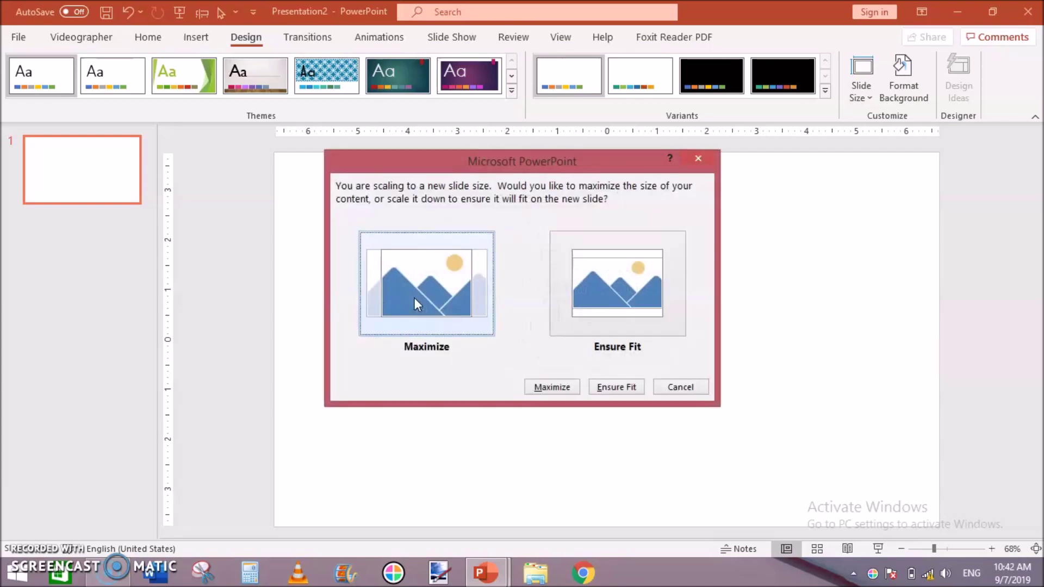
left_click(625, 292)
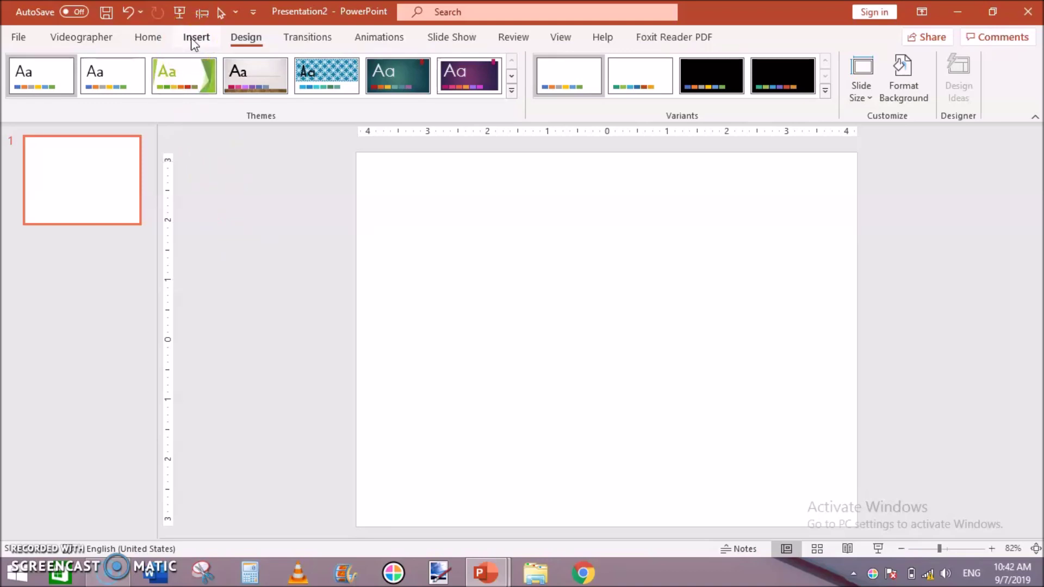
left_click(193, 39)
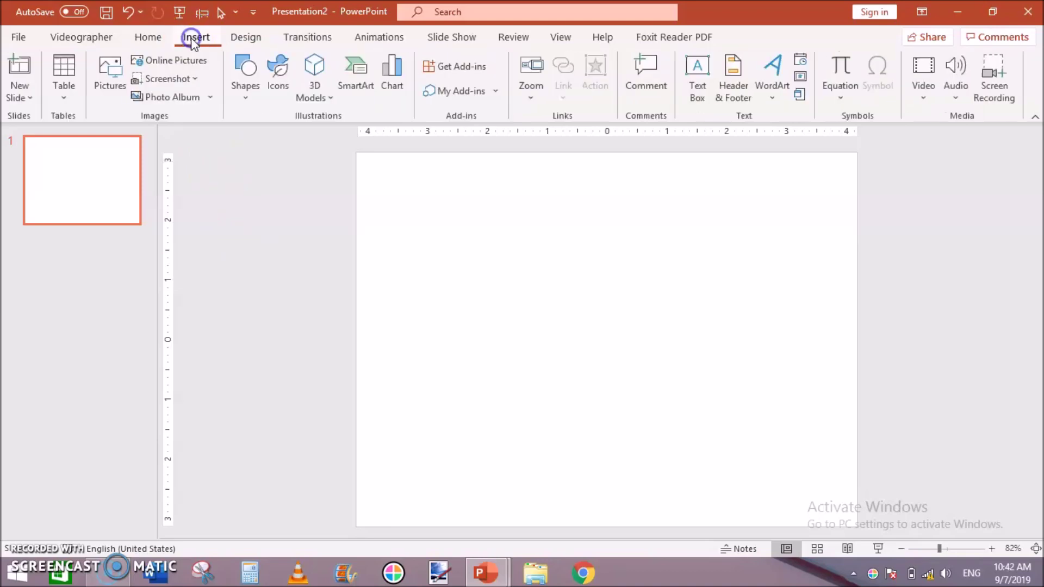
Draw a tall rectangle down the slide's left edge, aligned with the top
left_click(250, 101)
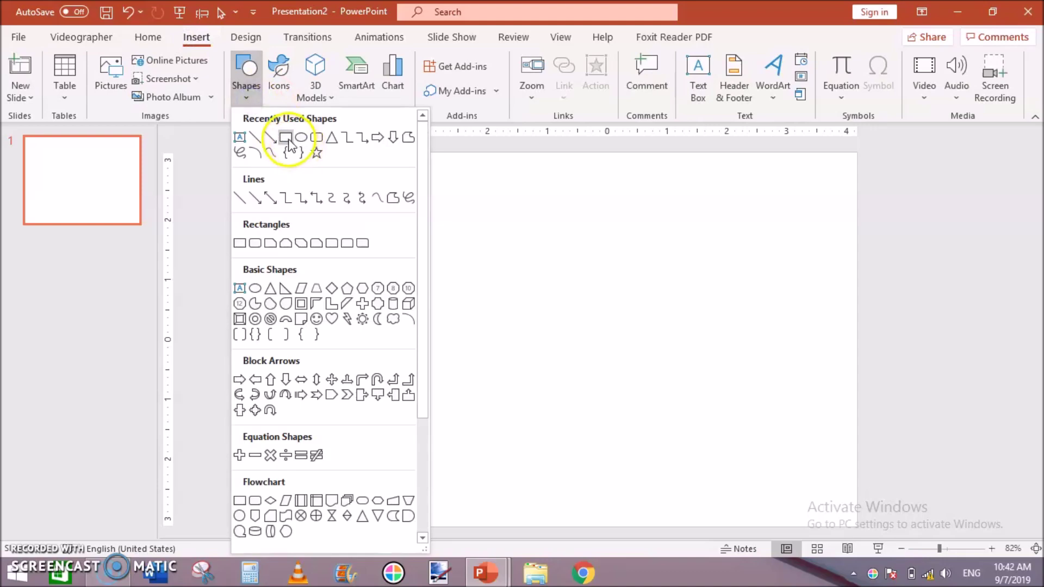
left_click(289, 140)
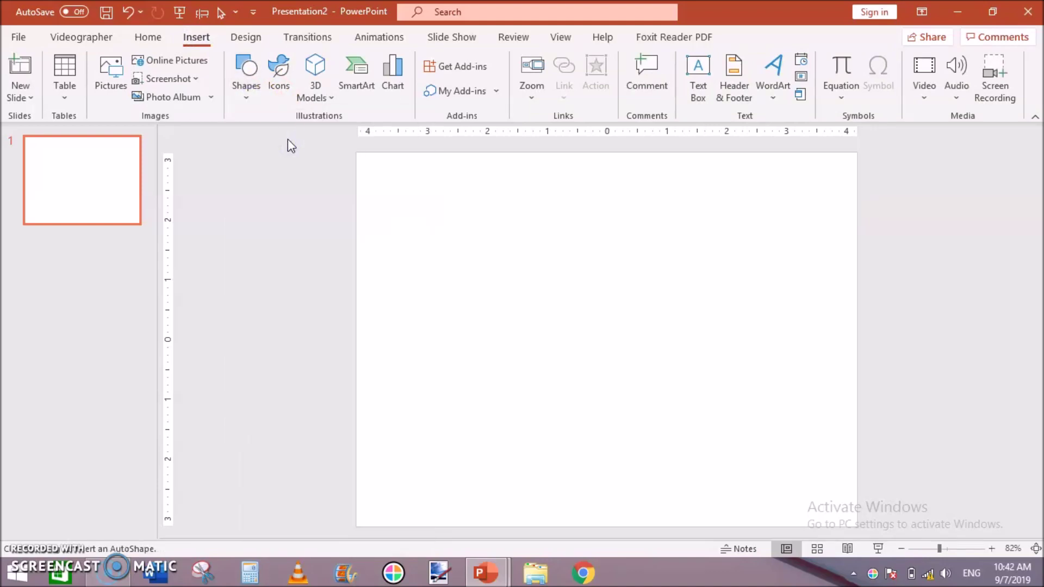
left_click_drag(357, 159, 387, 525)
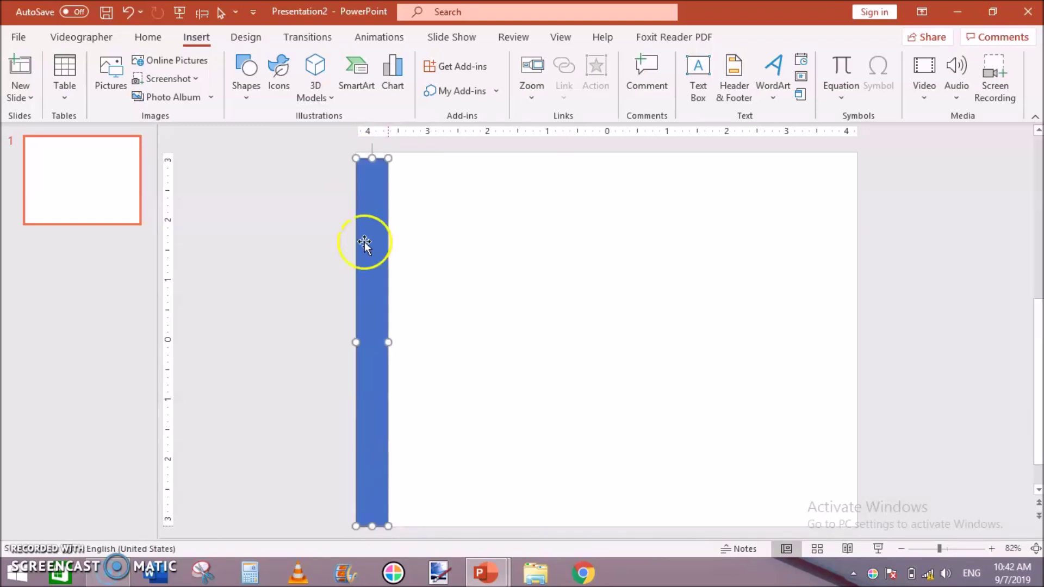
left_click_drag(373, 159, 373, 152)
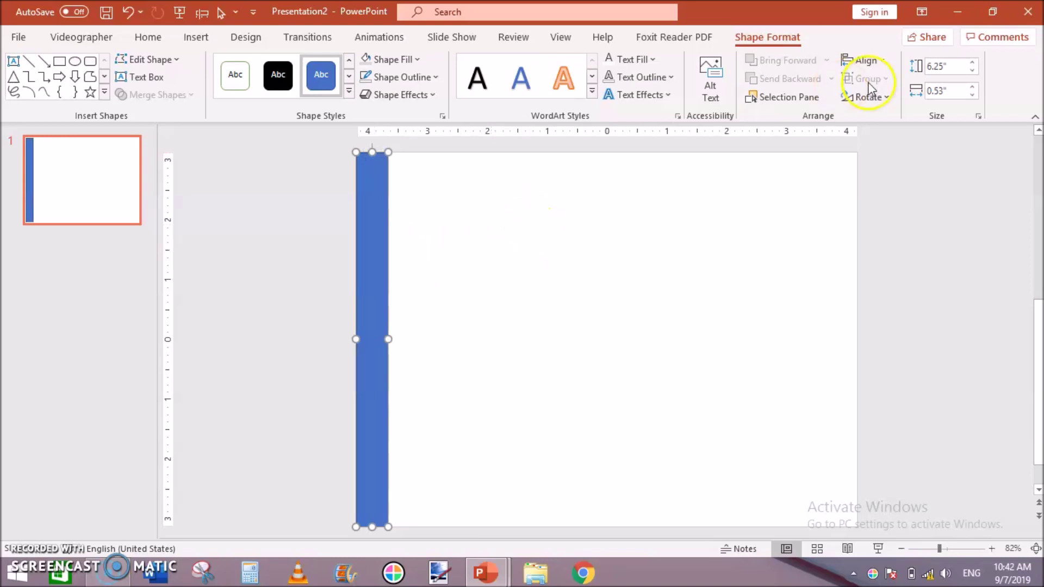
Make the bar 0.5 in wide at its 6.25 in height
left_click(953, 89)
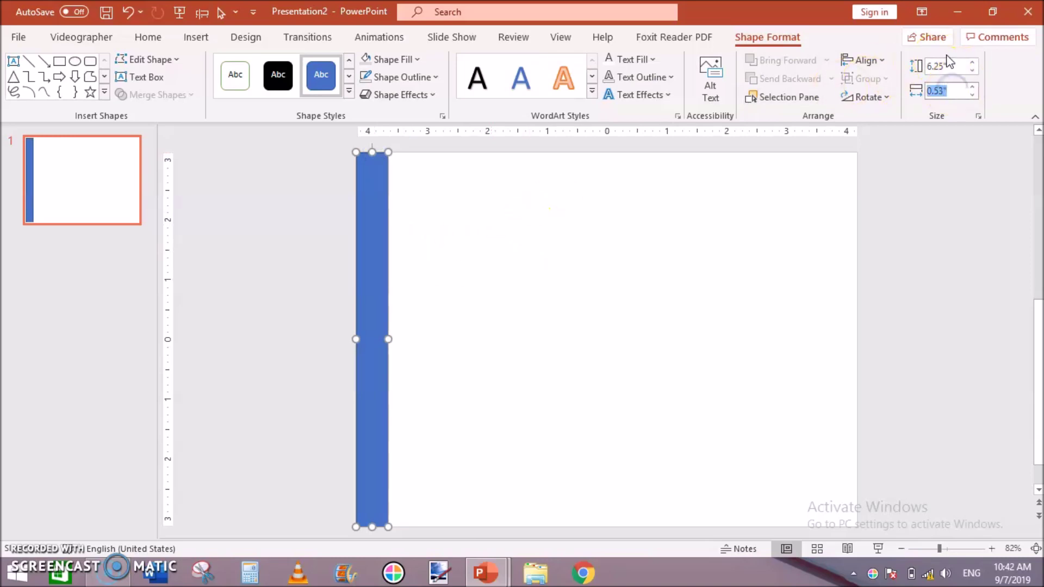
left_click(953, 66)
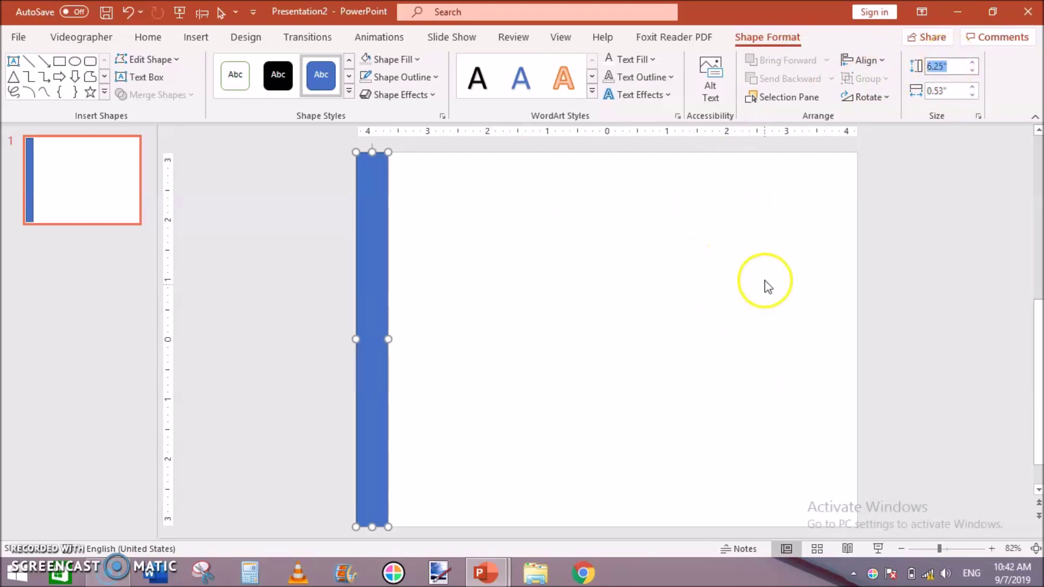
left_click(950, 88)
left_click(951, 87)
key("Right")
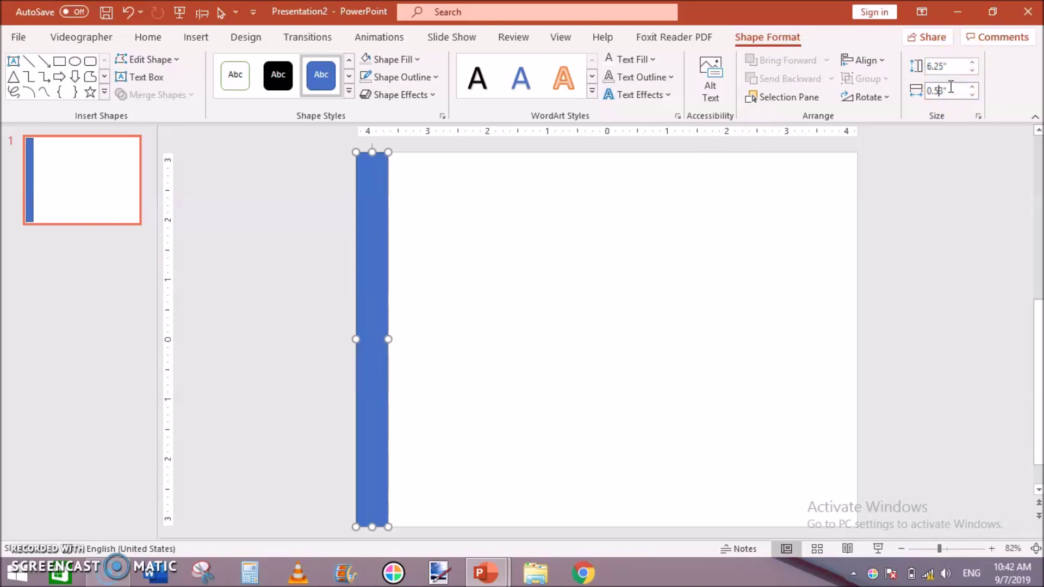
key("Return")
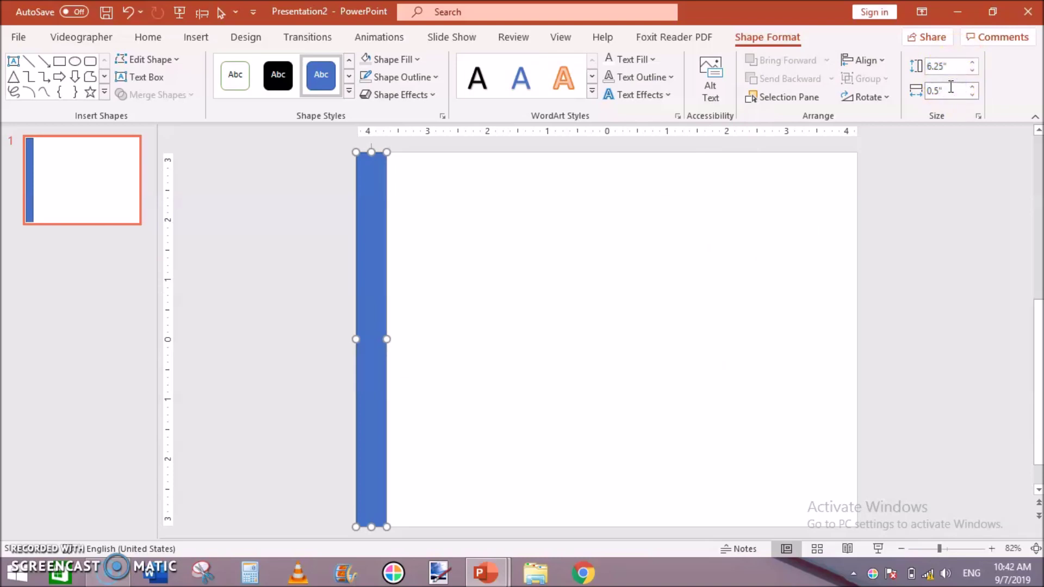
Duplicate the blue bar toward the slide's right edge
left_click(333, 313)
left_click(362, 268)
left_click_drag(364, 279, 842, 256)
Reposition the copied bar and resize it to 0.5 in high by 8.37 in wide
left_click(952, 215)
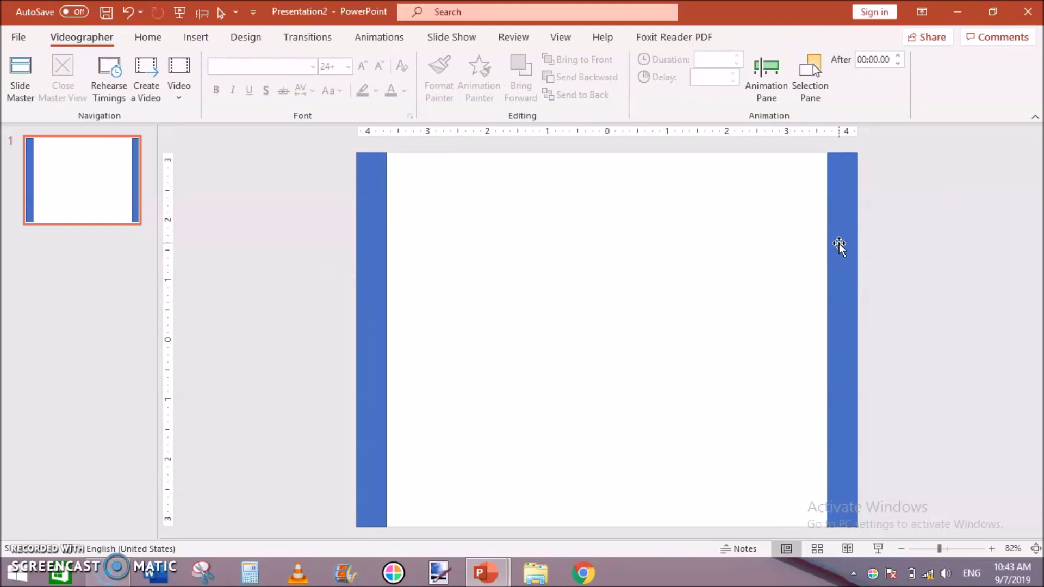
left_click(839, 245)
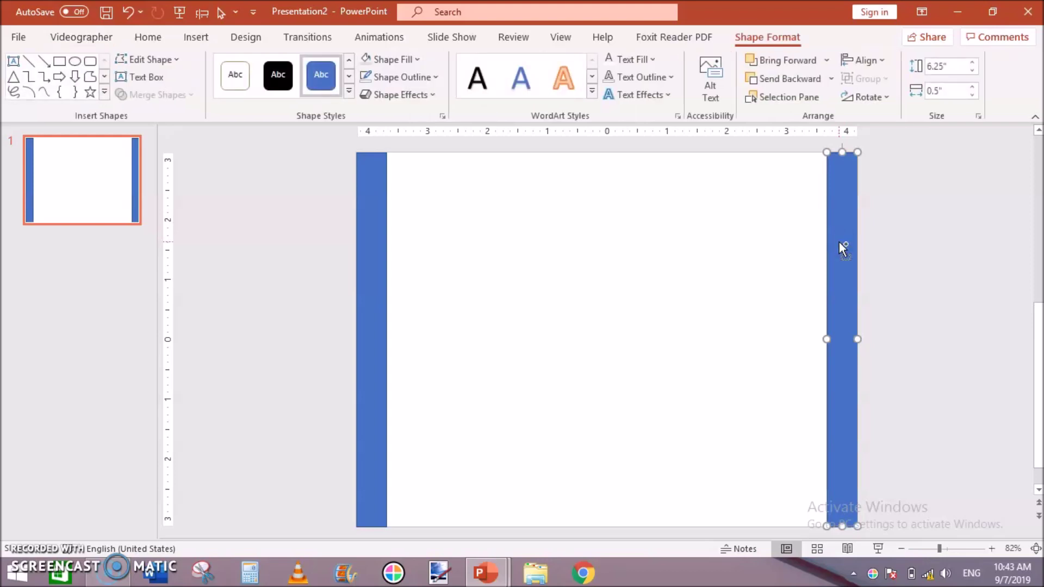
left_click_drag(847, 237, 597, 242)
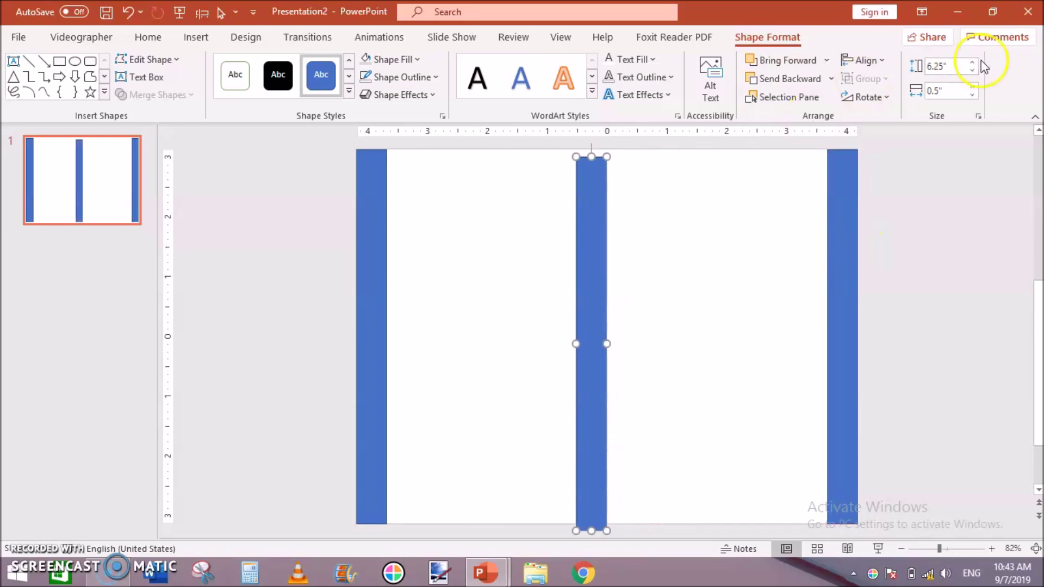
left_click(963, 64)
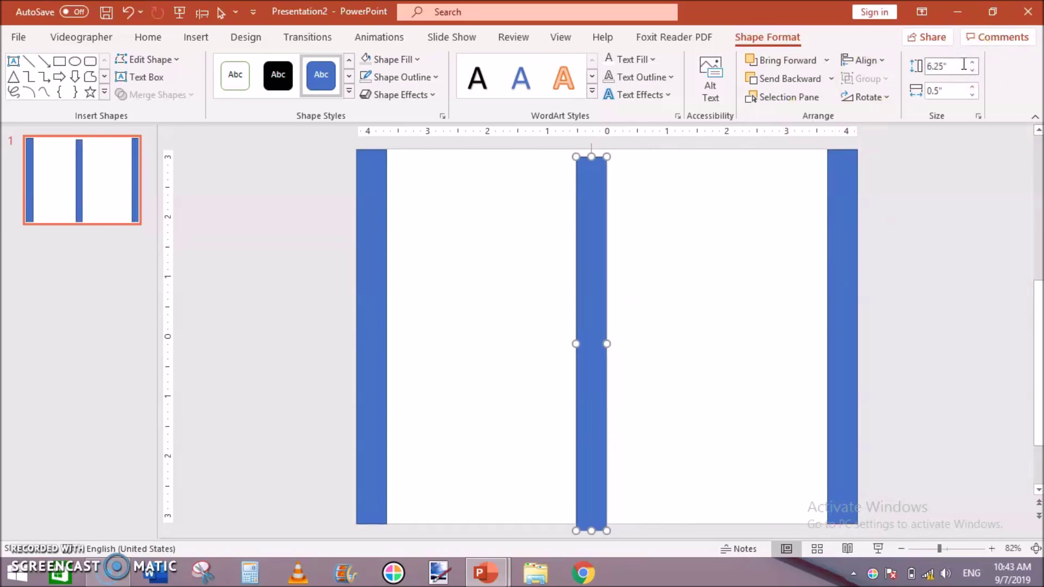
key("Delete")
key("Delete")
key("Delete")
key("Delete")
type("0.5")
key("Return")
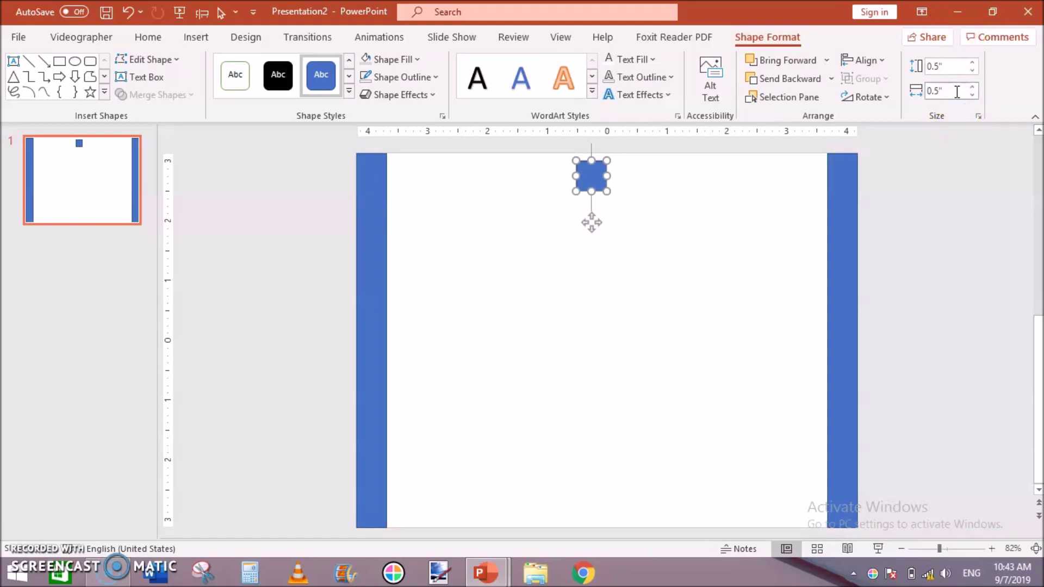
key("Delete")
key("Delete")
key("Delete")
type("8.37")
key("Return")
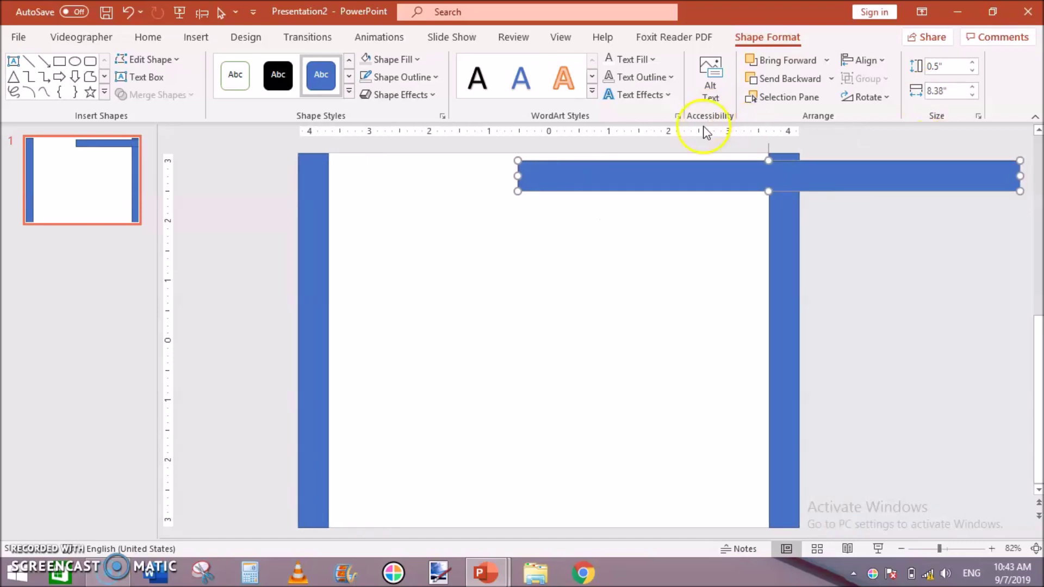
Move the wide bar to the slide's top edge
left_click_drag(680, 174, 464, 163)
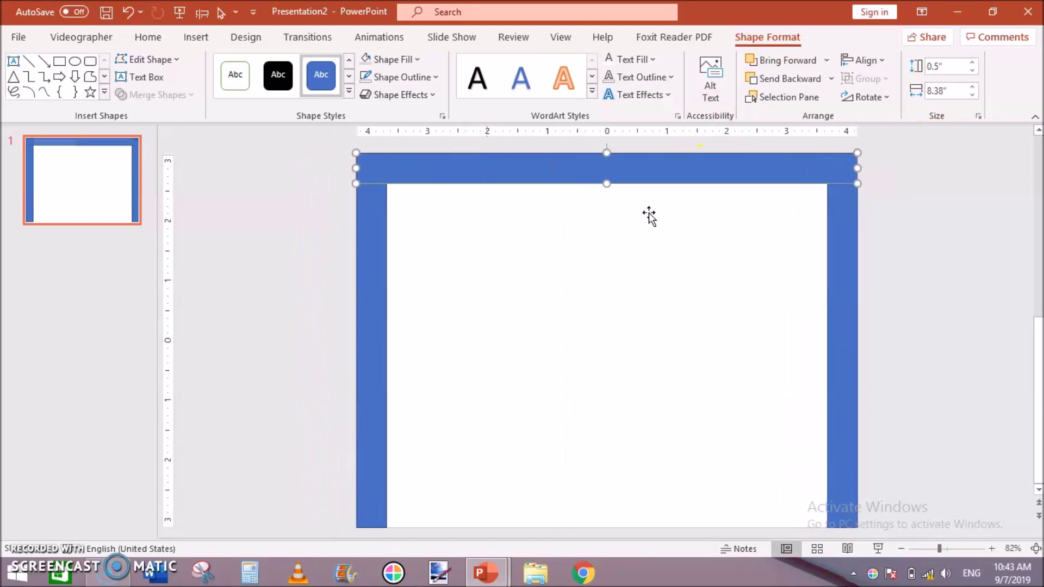
left_click(901, 549)
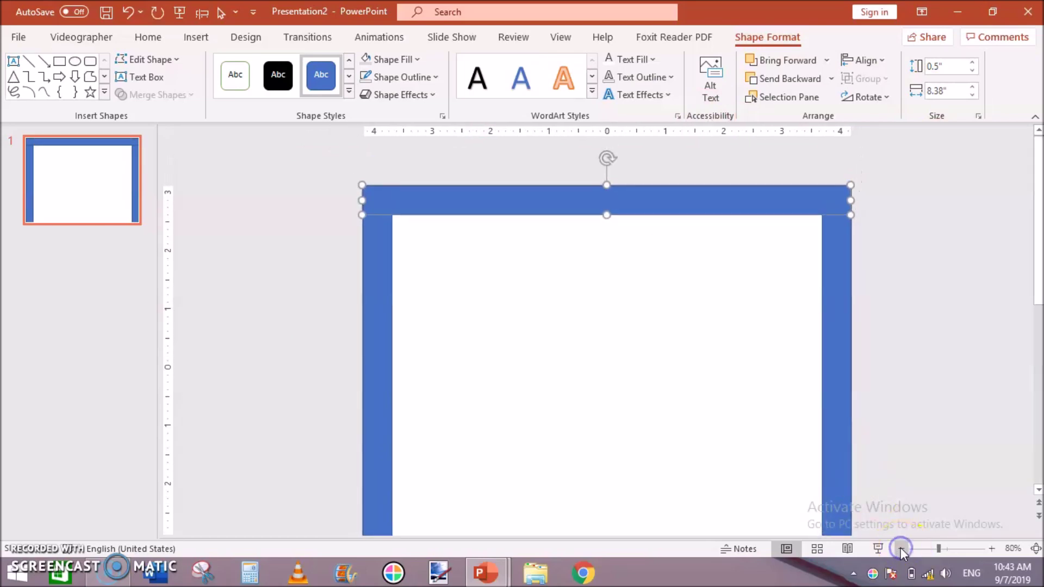
left_click_drag(1038, 223, 1036, 496)
left_click(901, 549)
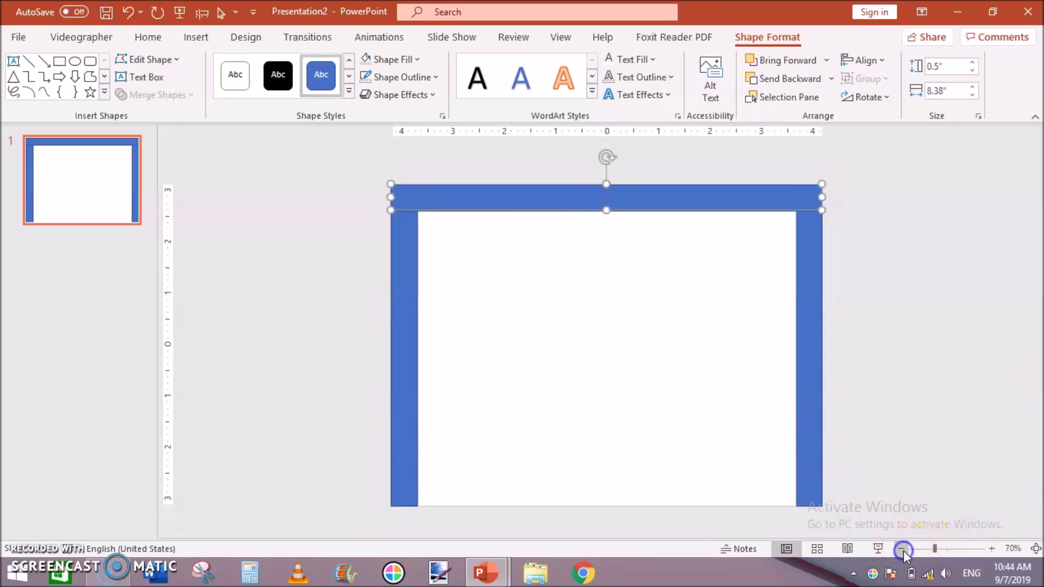
Copy the top bar and place the copy along the slide's bottom edge
left_click_drag(676, 206, 274, 212)
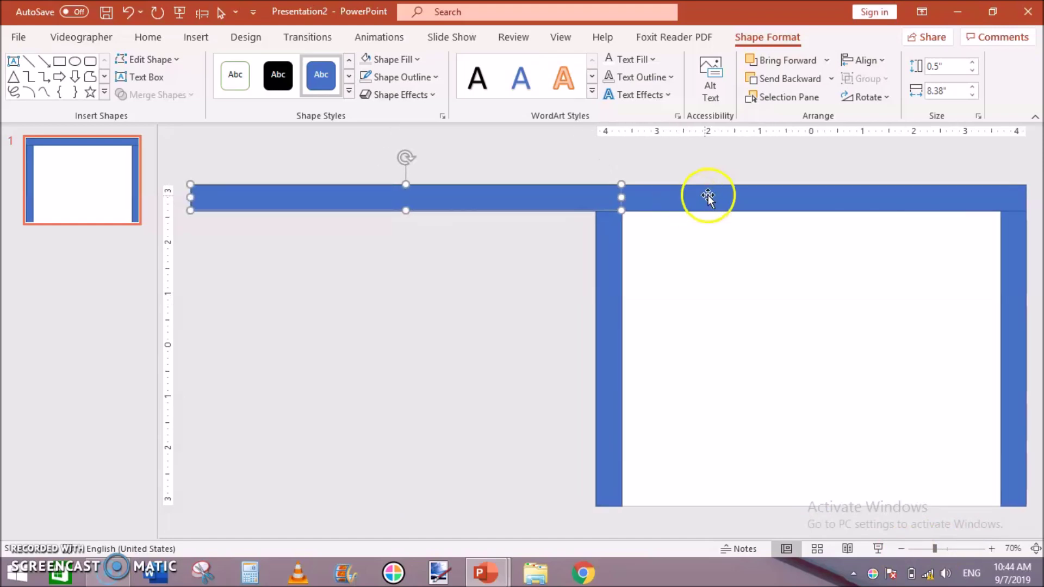
left_click_drag(550, 205, 901, 435)
left_click(659, 414)
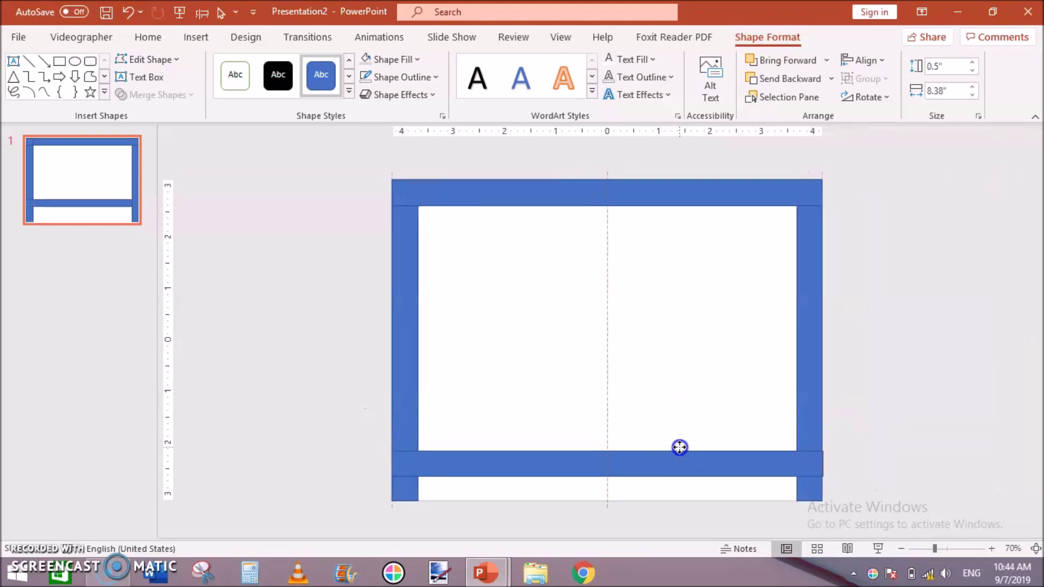
left_click_drag(680, 447, 684, 472)
left_click(883, 347)
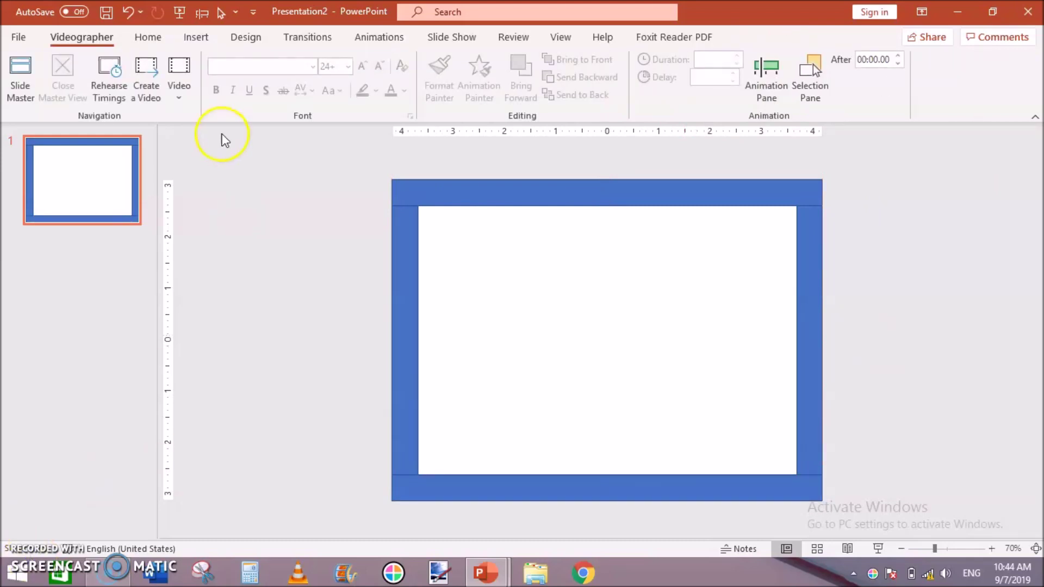
Insert a table with 11 rows
left_click(196, 39)
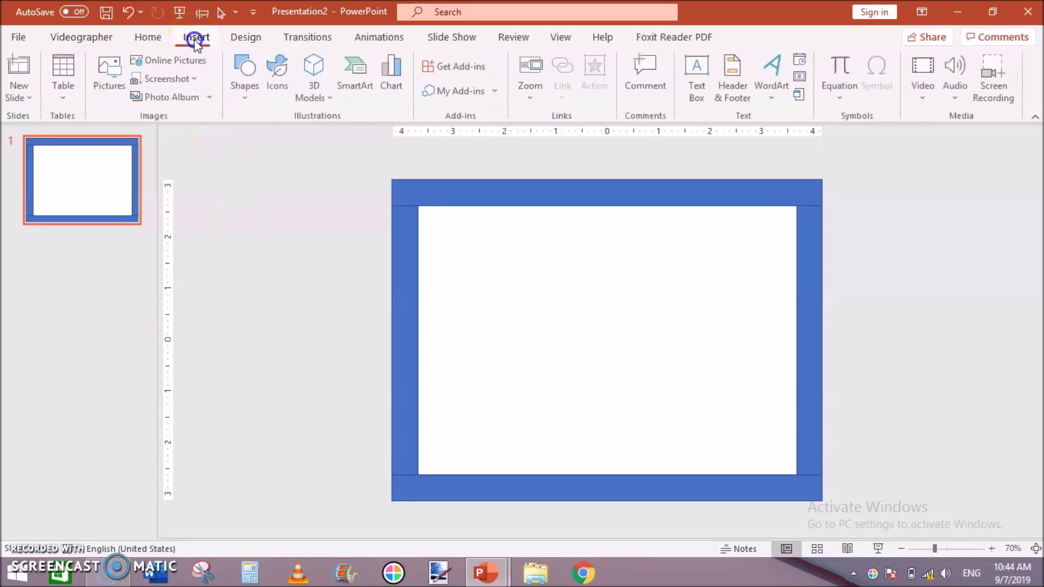
left_click(65, 82)
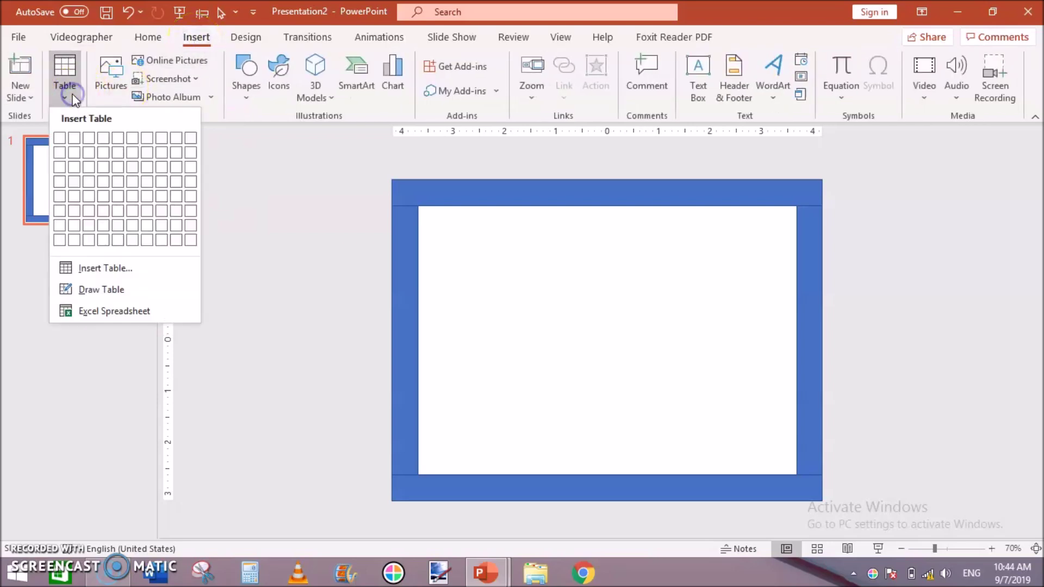
left_click(112, 268)
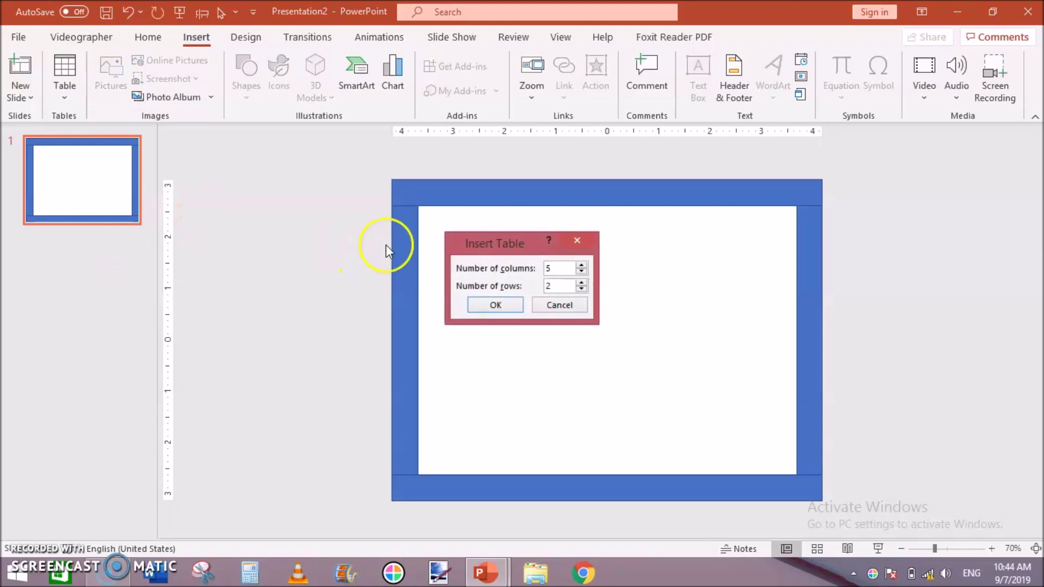
left_click(565, 269)
key("BackSpace")
type("11")
key("Return")
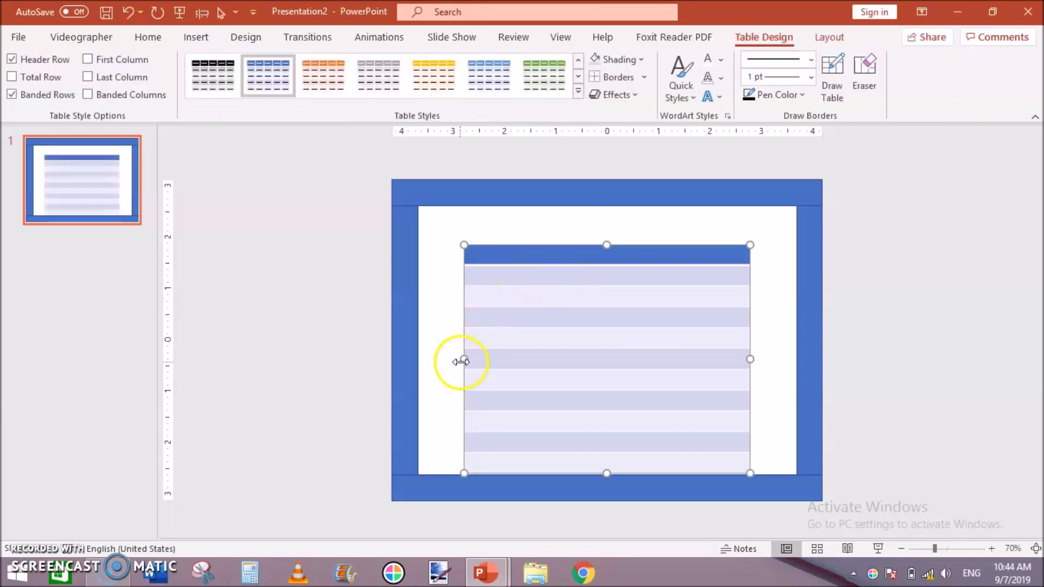
Stretch the table to the frame and give it No Fill with Inside Borders only
left_click_drag(461, 359, 421, 360)
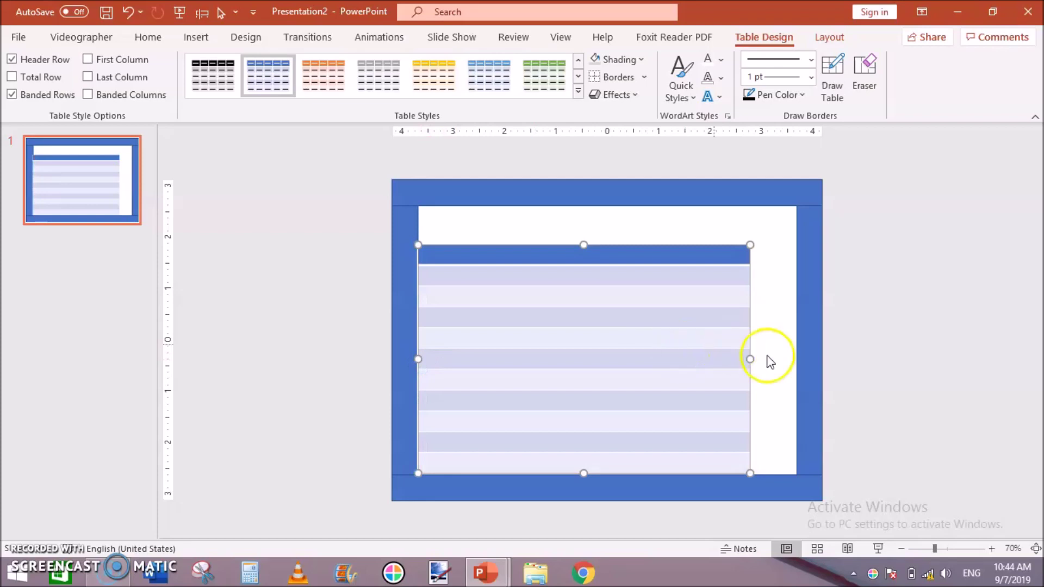
left_click_drag(751, 359, 796, 359)
left_click(658, 273)
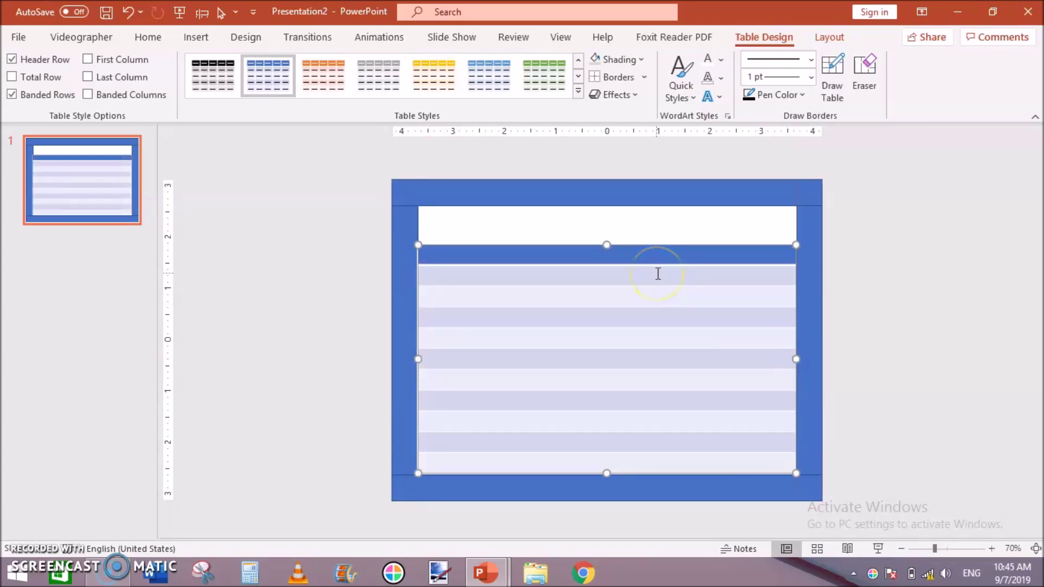
left_click(750, 39)
left_click(649, 61)
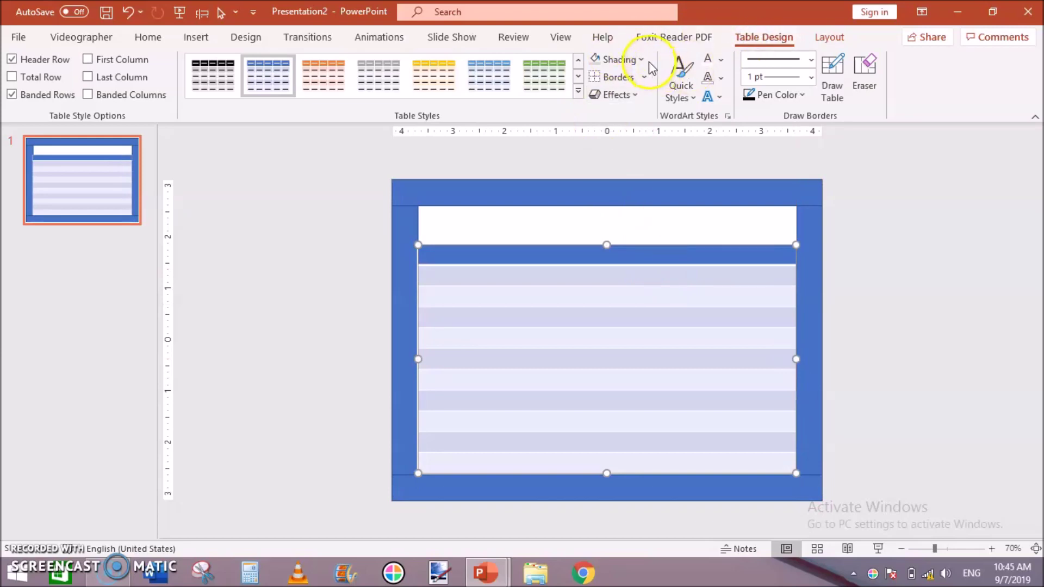
left_click(643, 60)
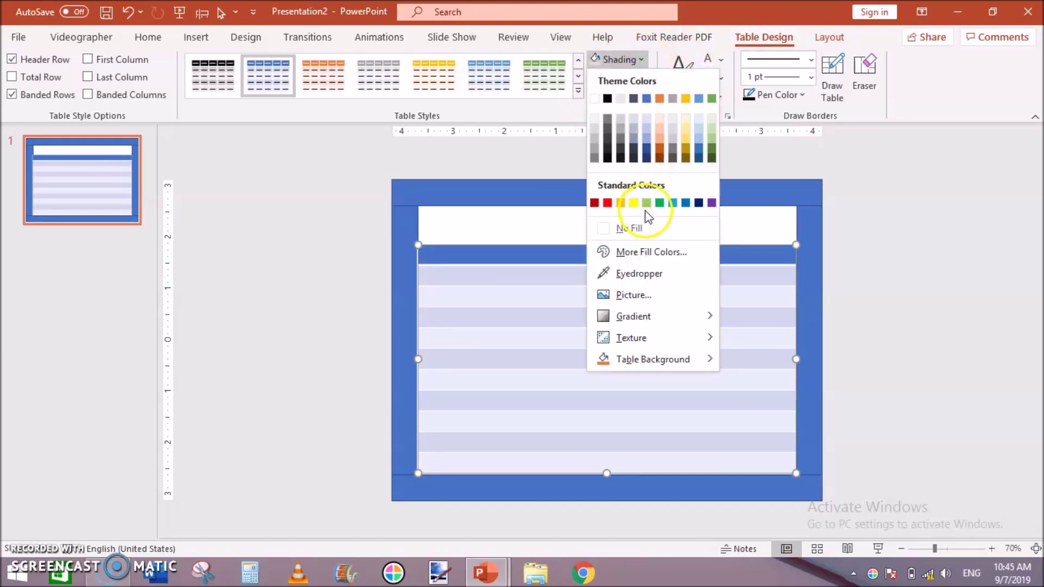
left_click(641, 227)
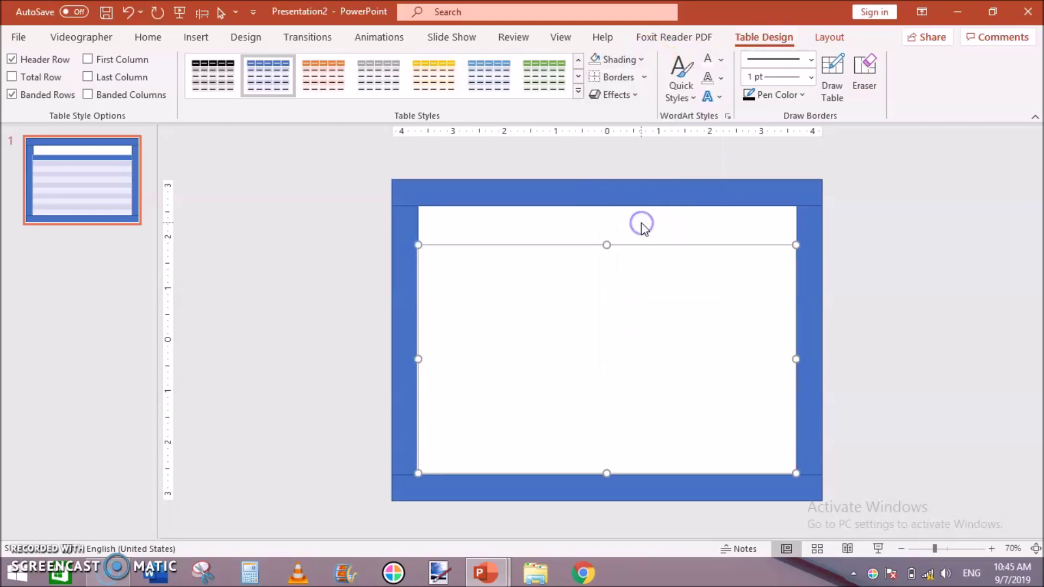
left_click(648, 77)
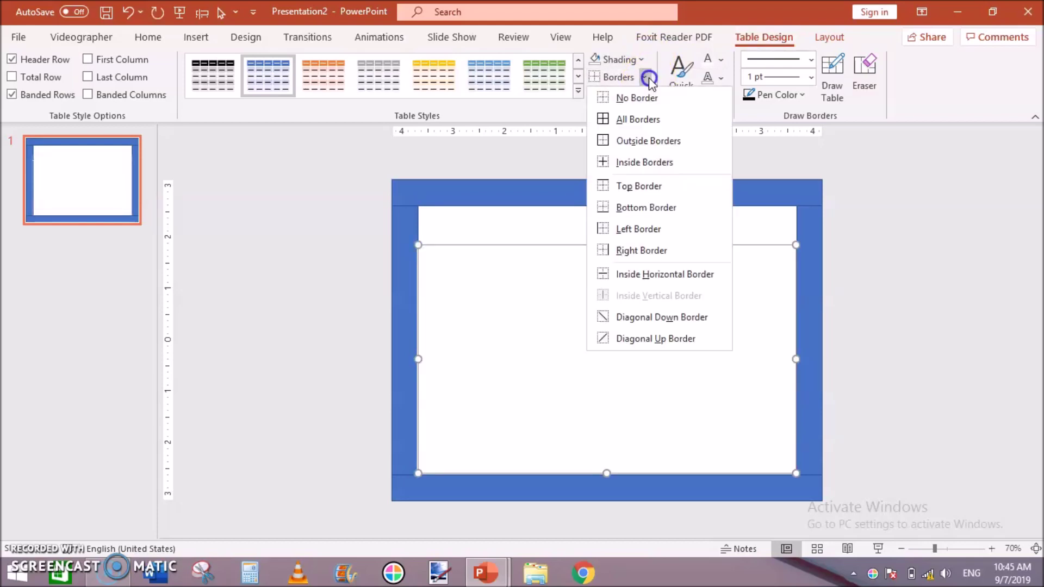
left_click(645, 162)
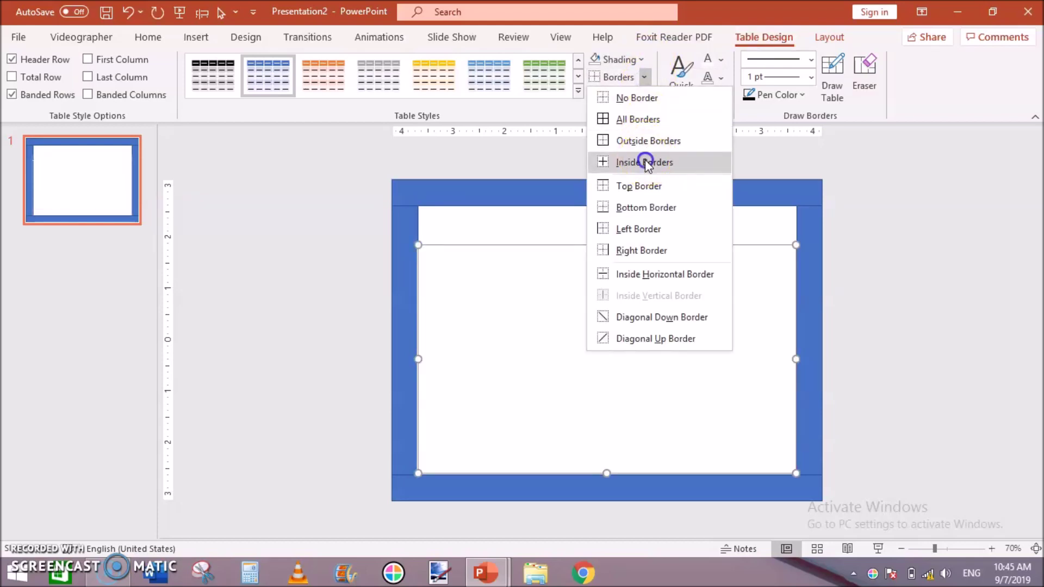
Delete the right, left, top and bottom blue strips
left_click(902, 303)
left_click(807, 260)
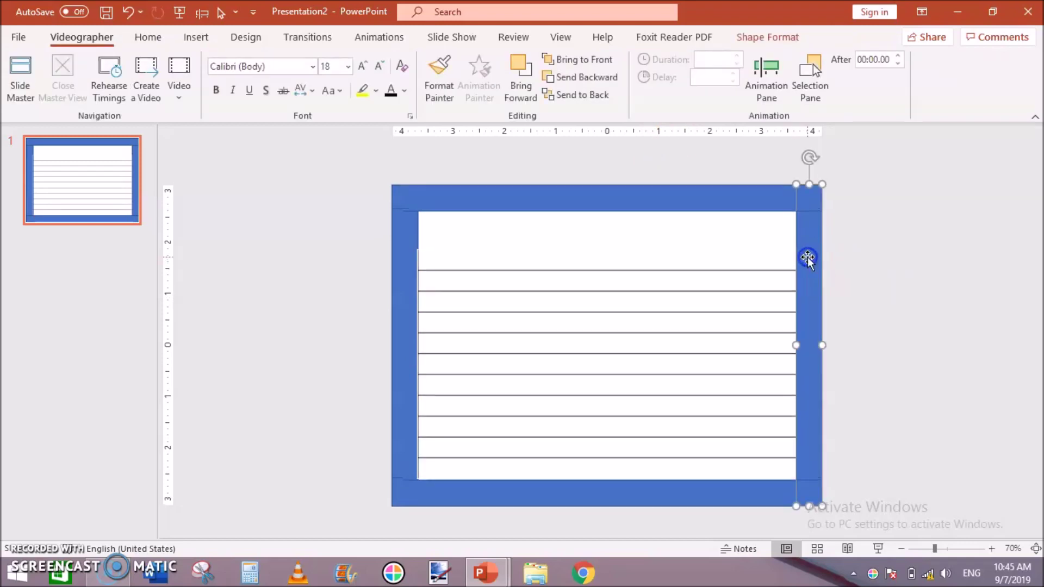
key("Delete")
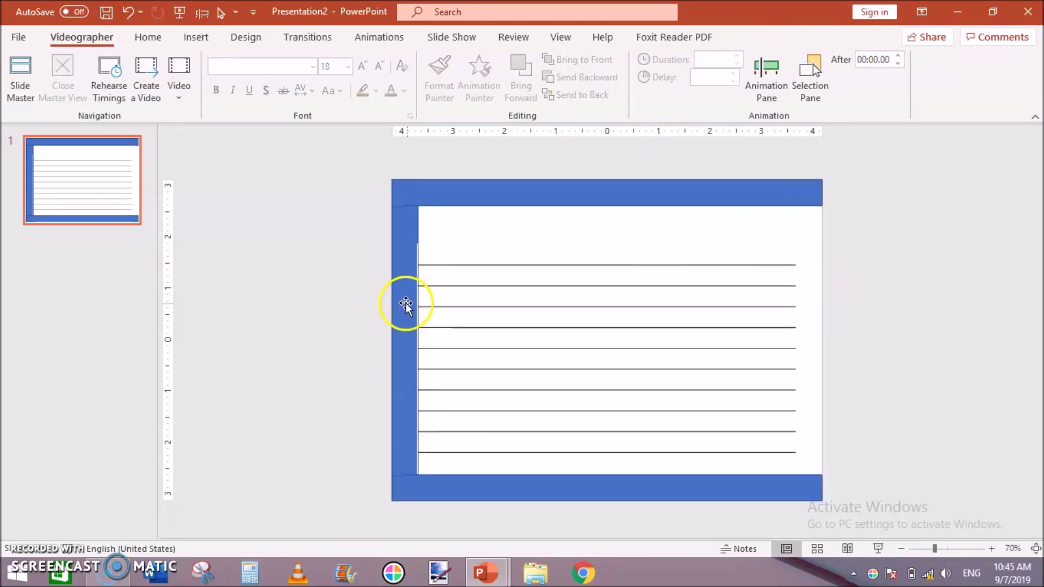
left_click(403, 304)
key("Delete")
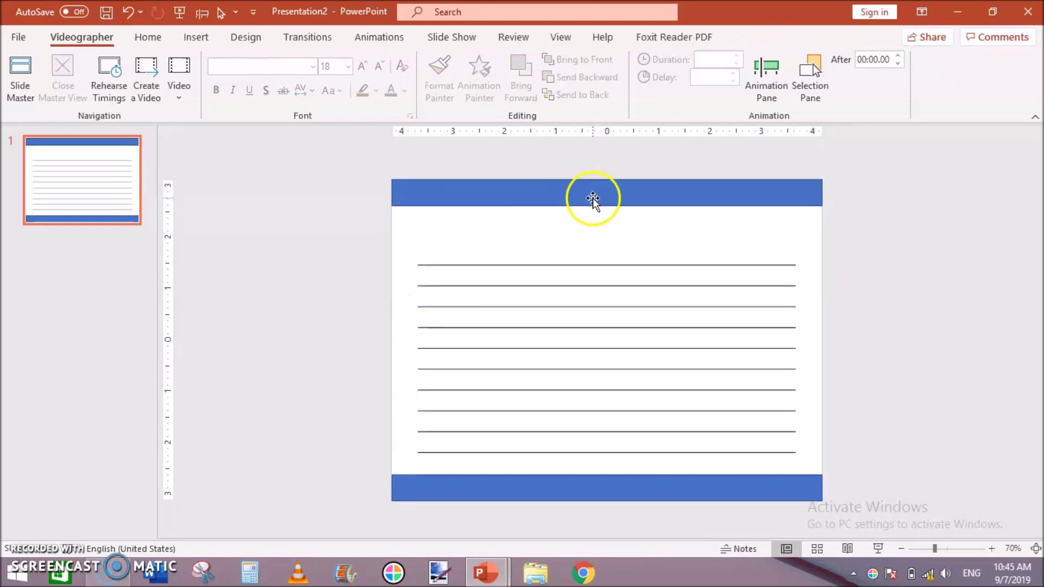
left_click(597, 192)
key("Delete")
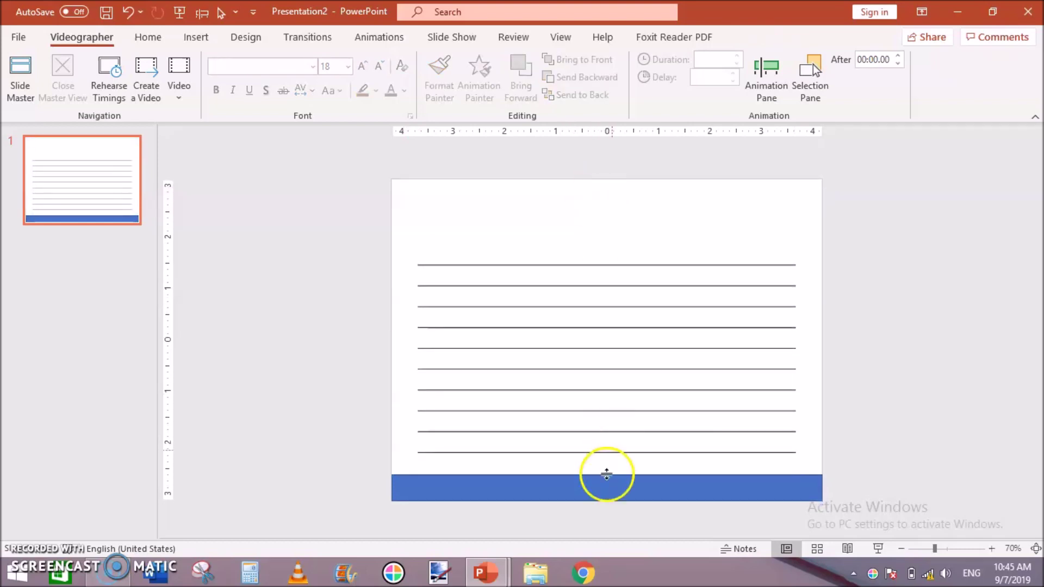
left_click(605, 489)
key("Delete")
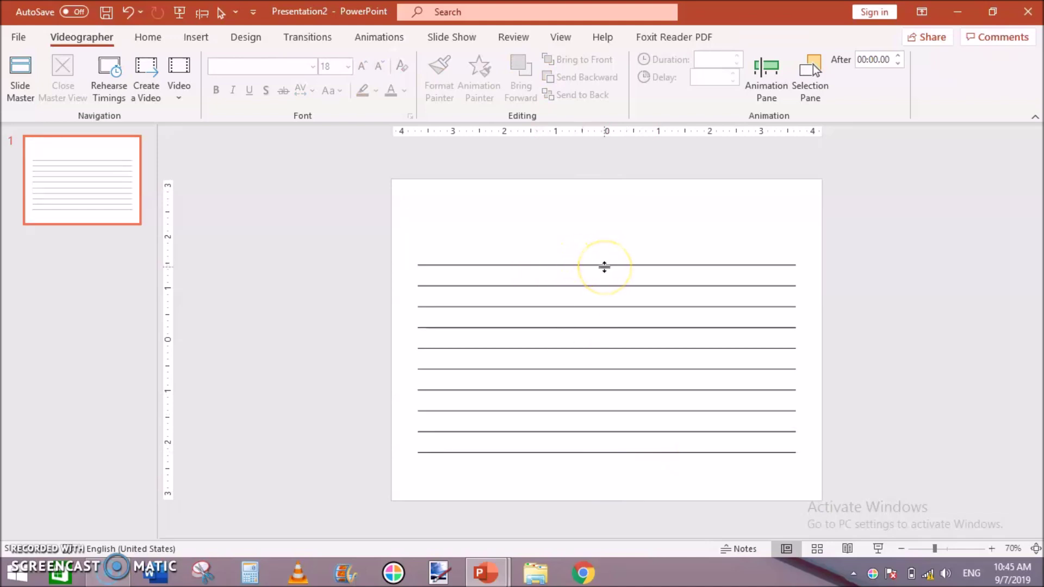
Insert a row above the table's top row and move the table up to fit
left_click(605, 267)
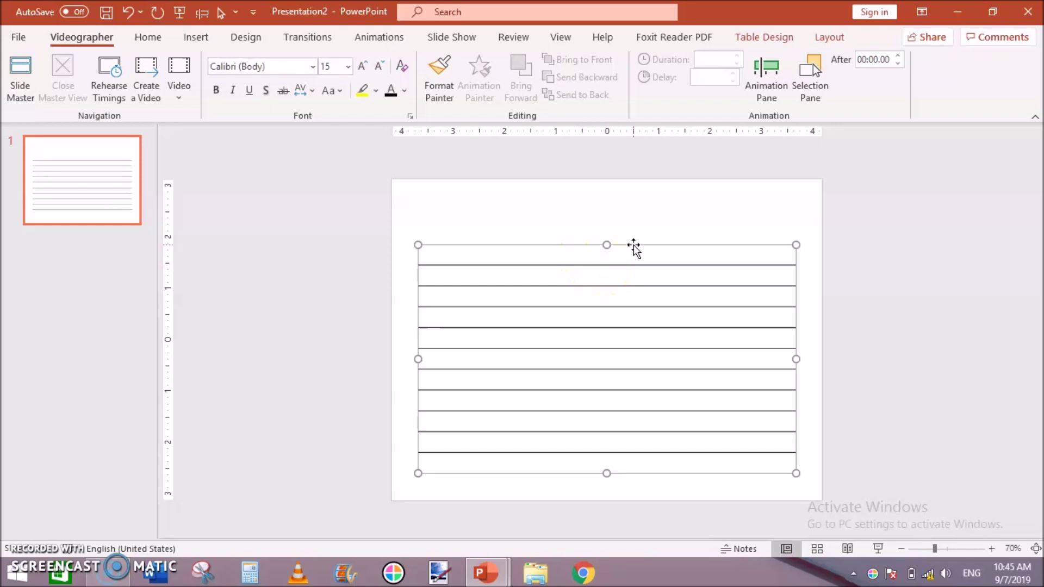
left_click_drag(634, 248, 635, 272)
left_click(585, 281)
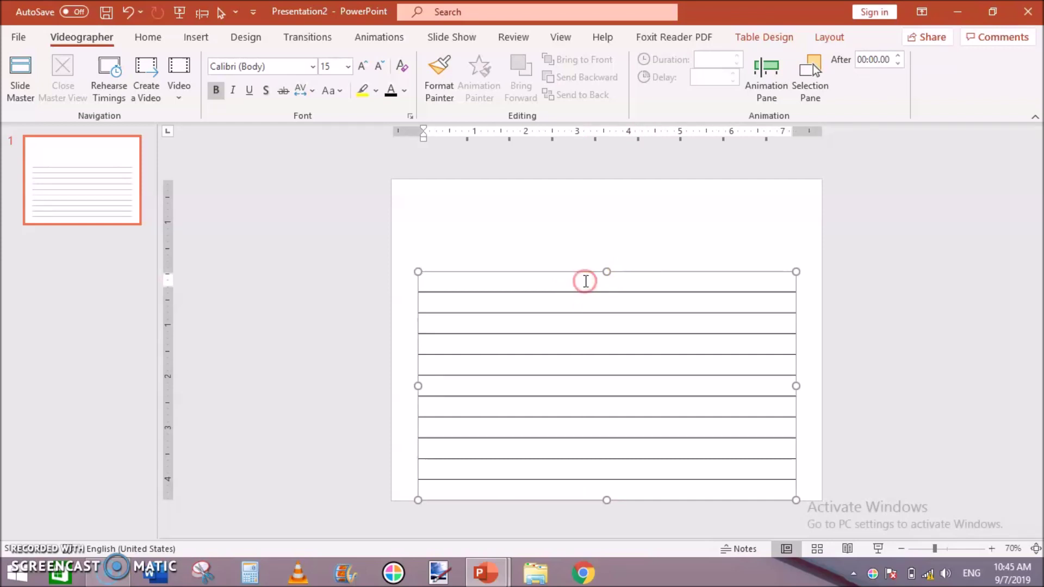
right_click(586, 281)
left_click(802, 165)
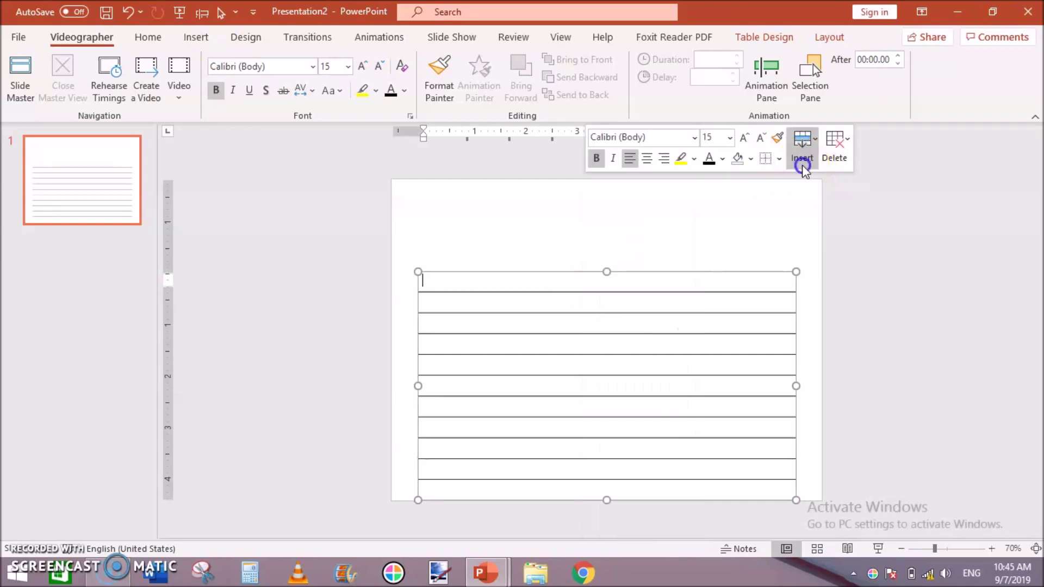
left_click(841, 223)
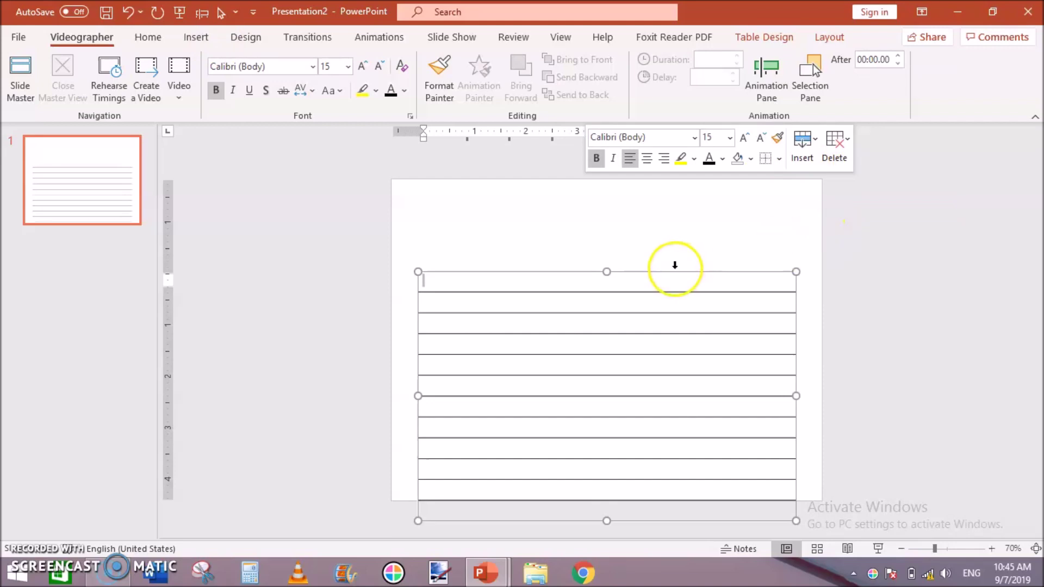
left_click_drag(673, 275, 675, 252)
left_click(896, 270)
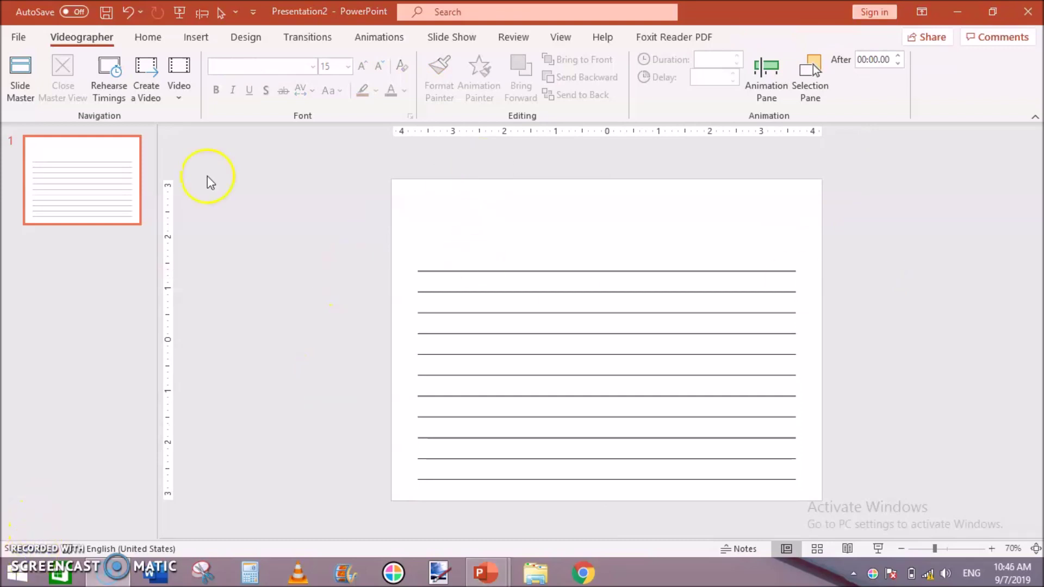
left_click(202, 38)
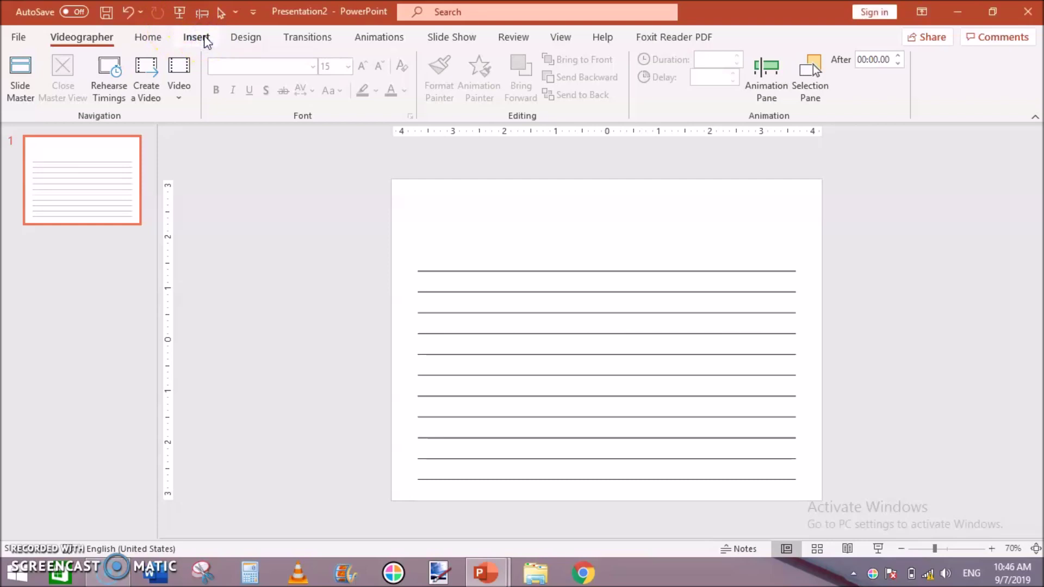
Draw a tall rectangle down the middle with white fill and no outline
left_click(205, 38)
left_click(251, 90)
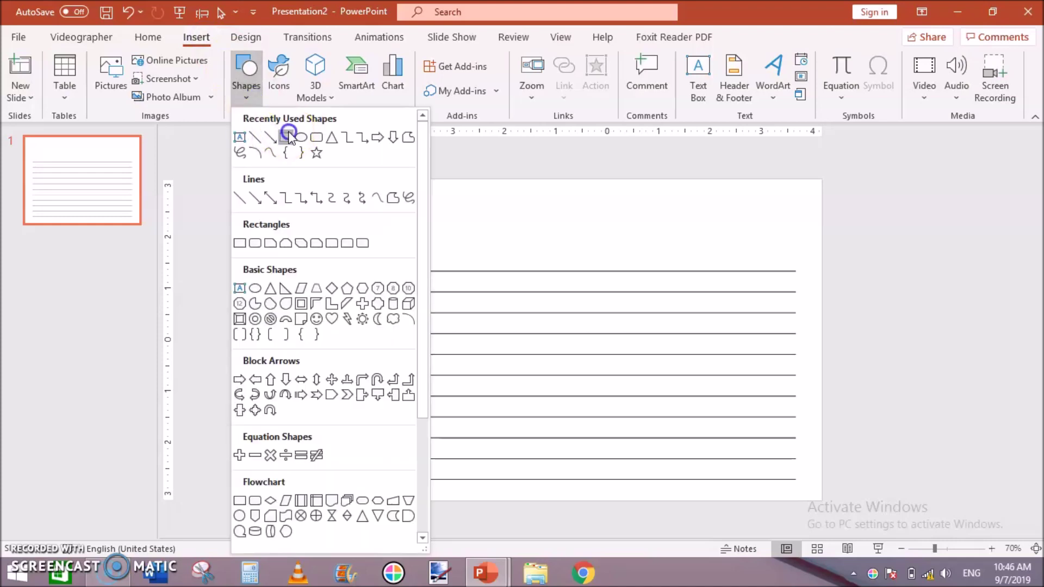
left_click(272, 140)
left_click_drag(608, 292, 619, 487)
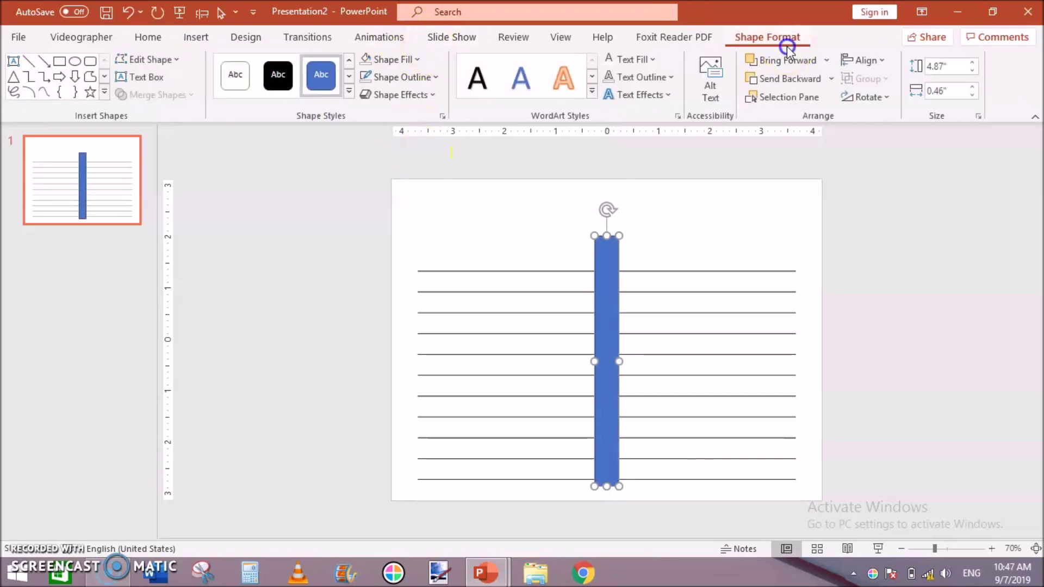
left_click(417, 60)
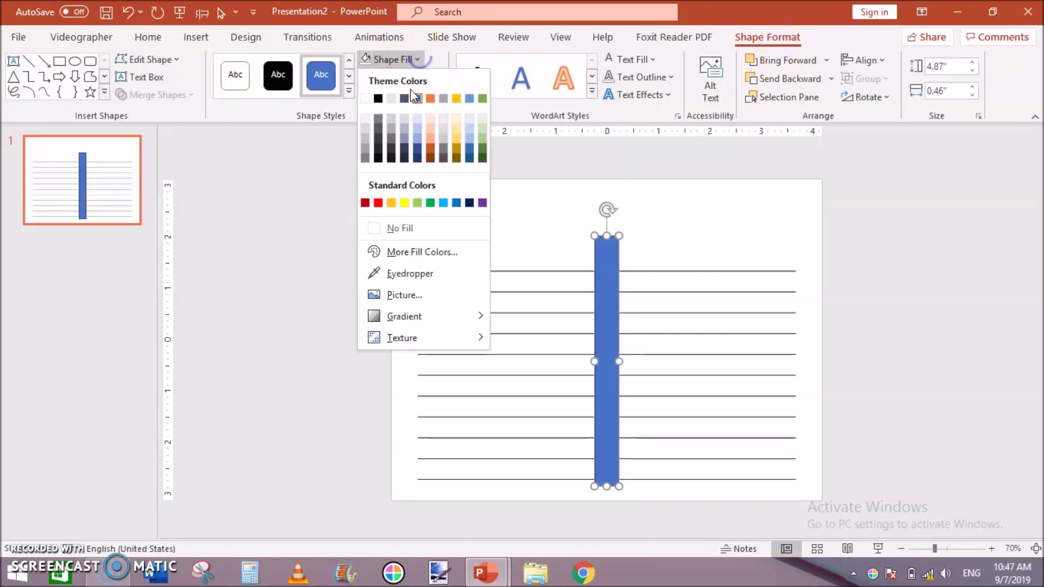
left_click(365, 99)
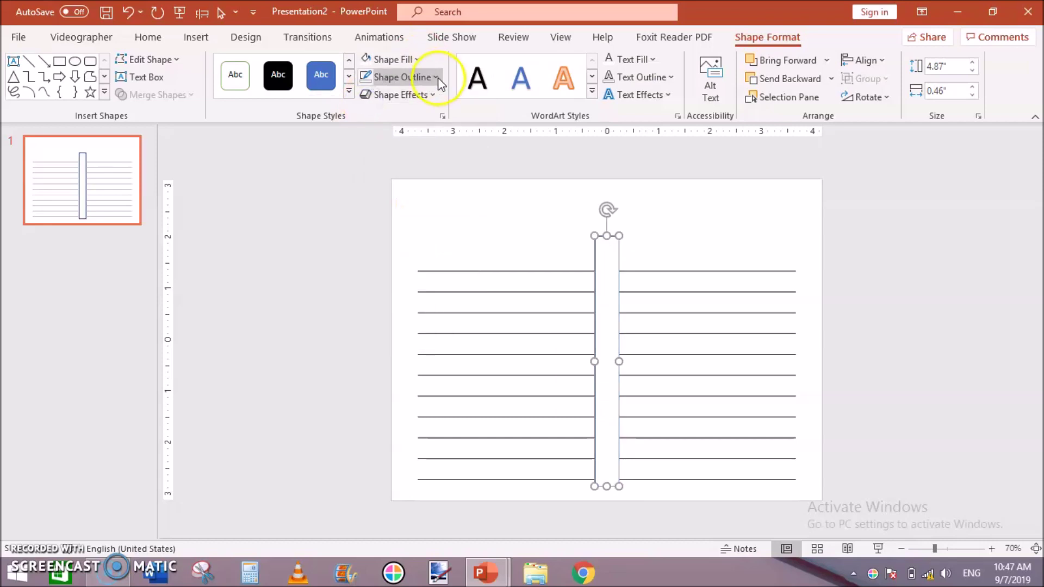
left_click(436, 78)
left_click(424, 245)
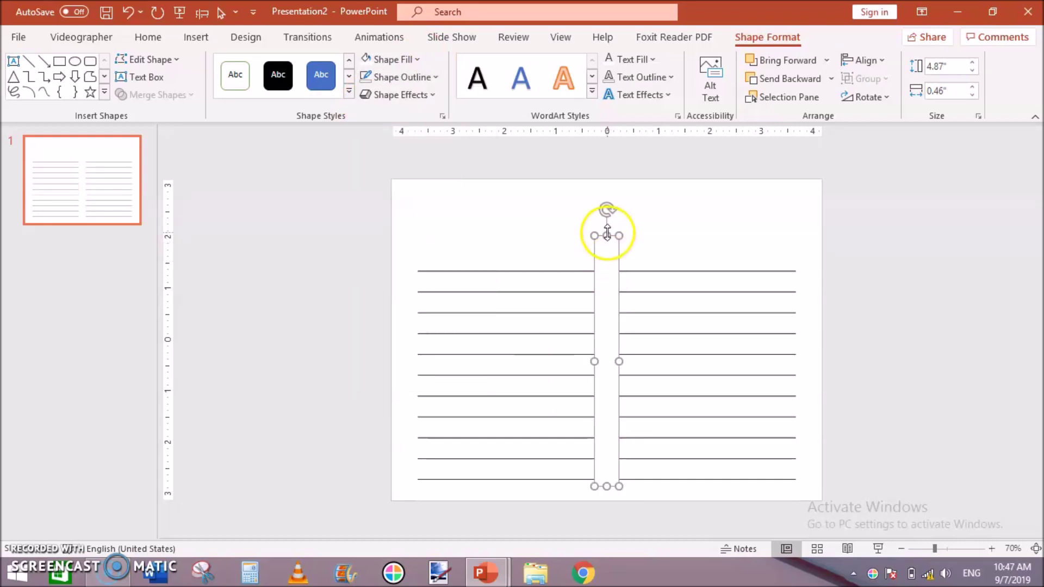
left_click_drag(608, 226, 607, 250)
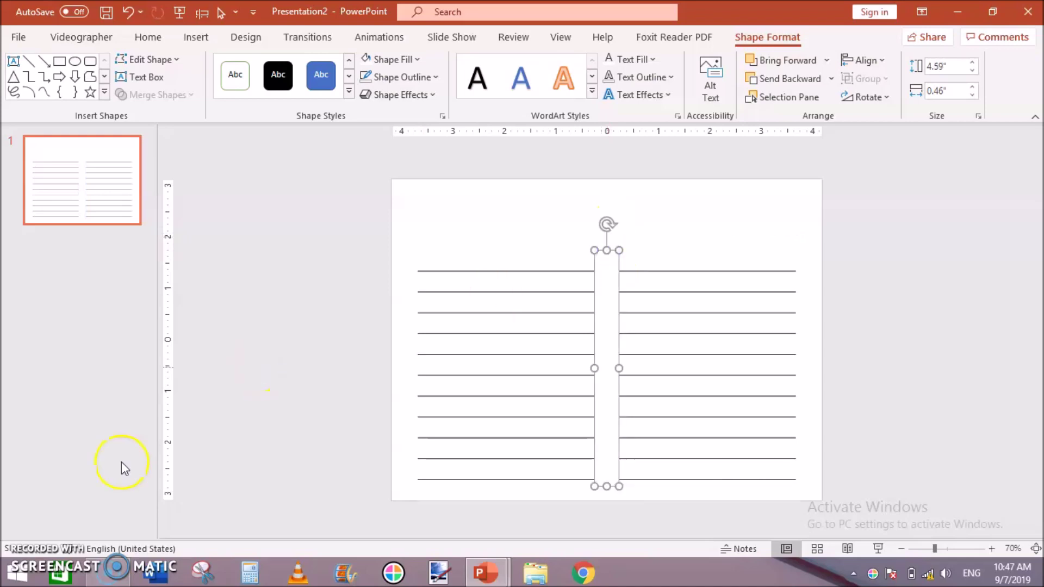
left_click(897, 261)
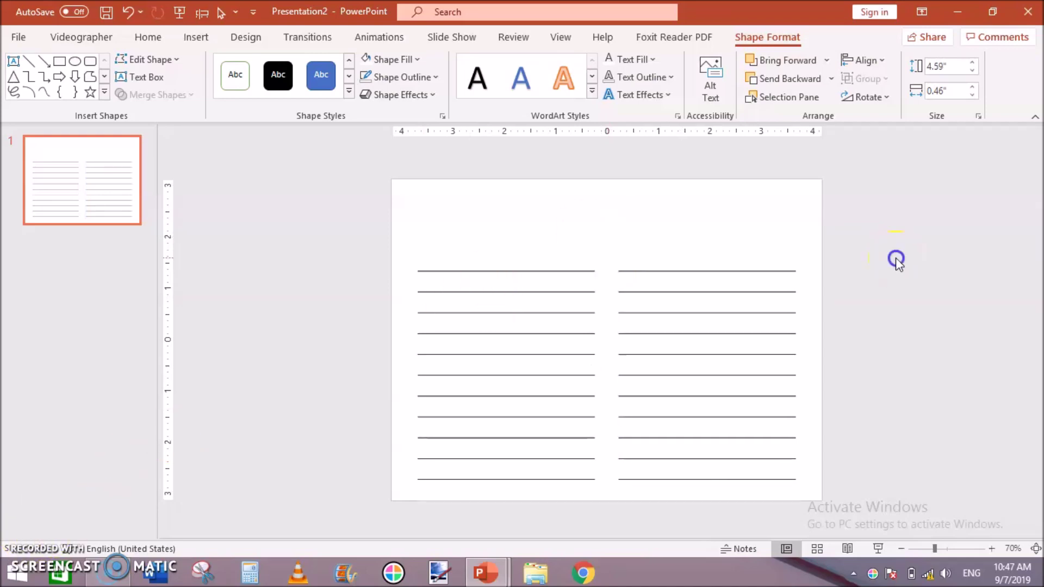
Set the white bar's width to 0.5 in
left_click(608, 323)
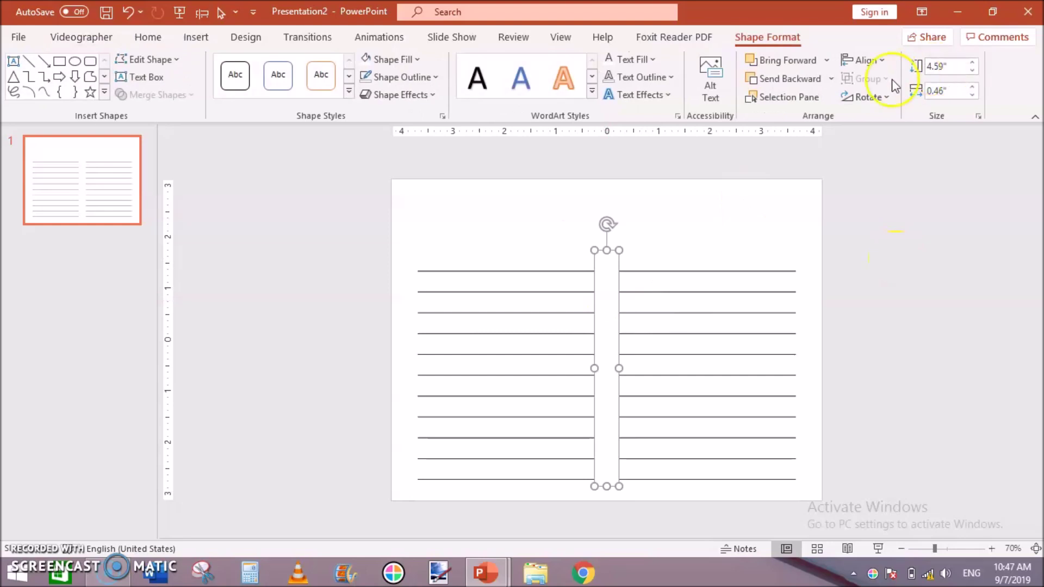
left_click(951, 91)
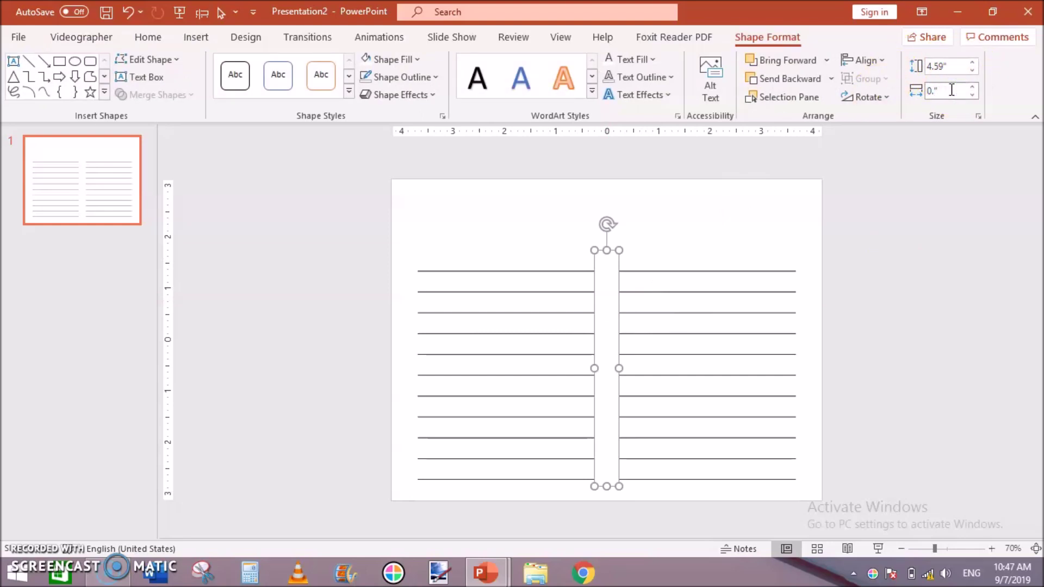
type(".5")
key("Return")
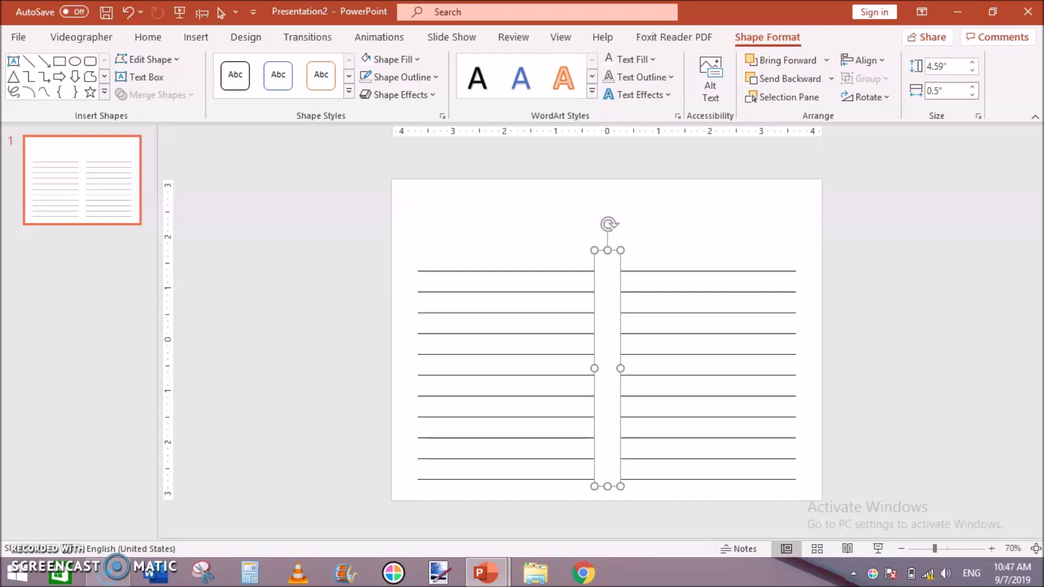
left_click(875, 177)
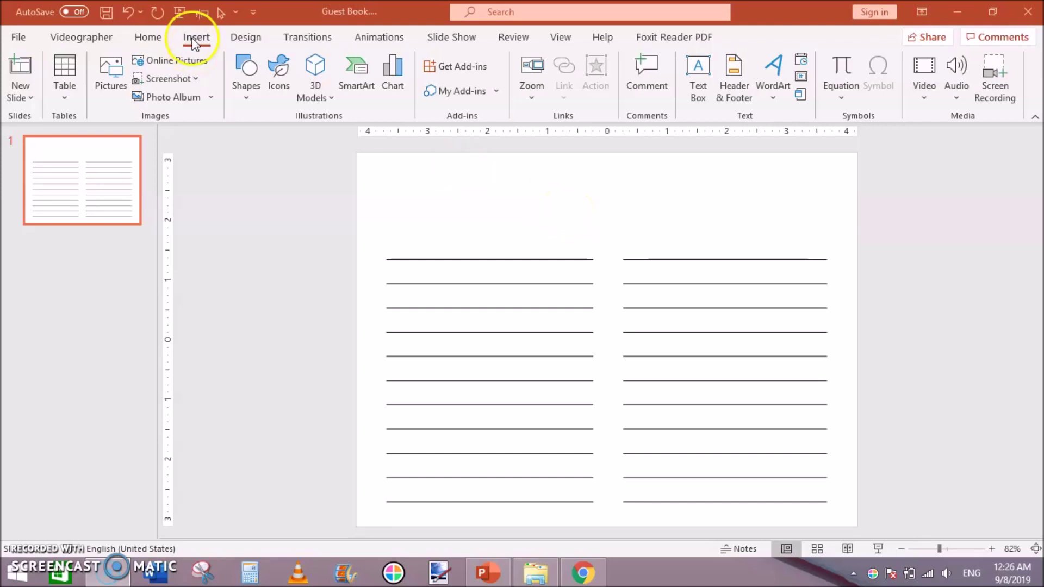
Draw a text box above the ruled columns and type the title 'Guests'
left_click(703, 88)
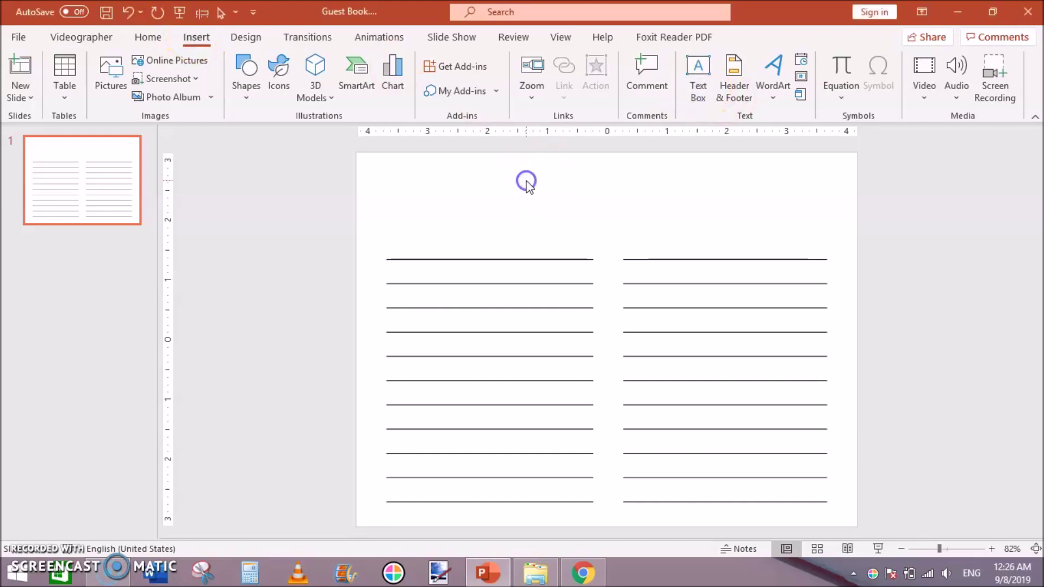
left_click_drag(525, 185, 655, 235)
left_click(772, 74)
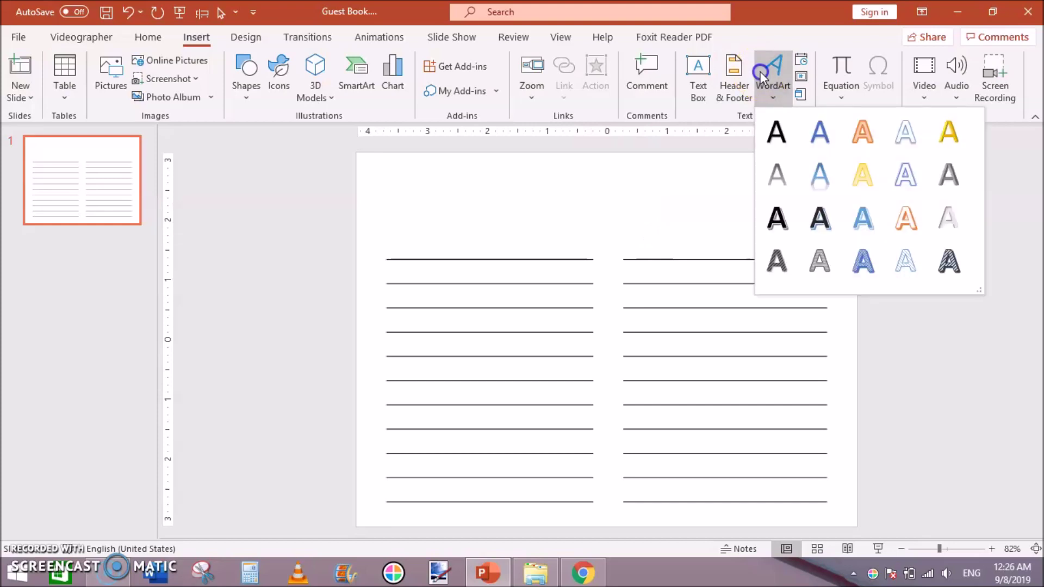
left_click(700, 87)
left_click_drag(538, 182, 738, 230)
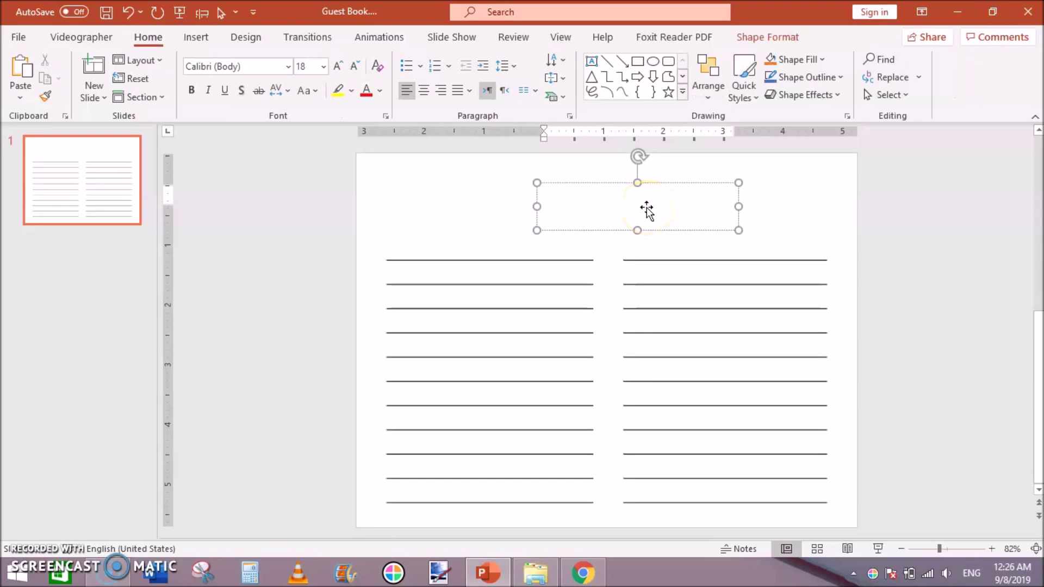
type("Guests")
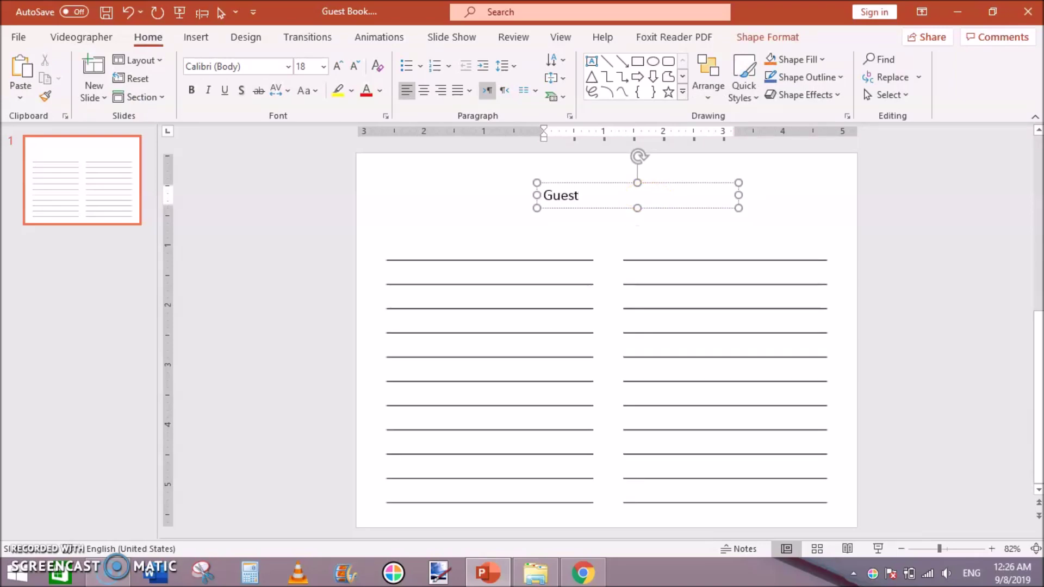
Change the Guests title's font to Gabrielle
left_click(573, 196)
double_click(573, 196)
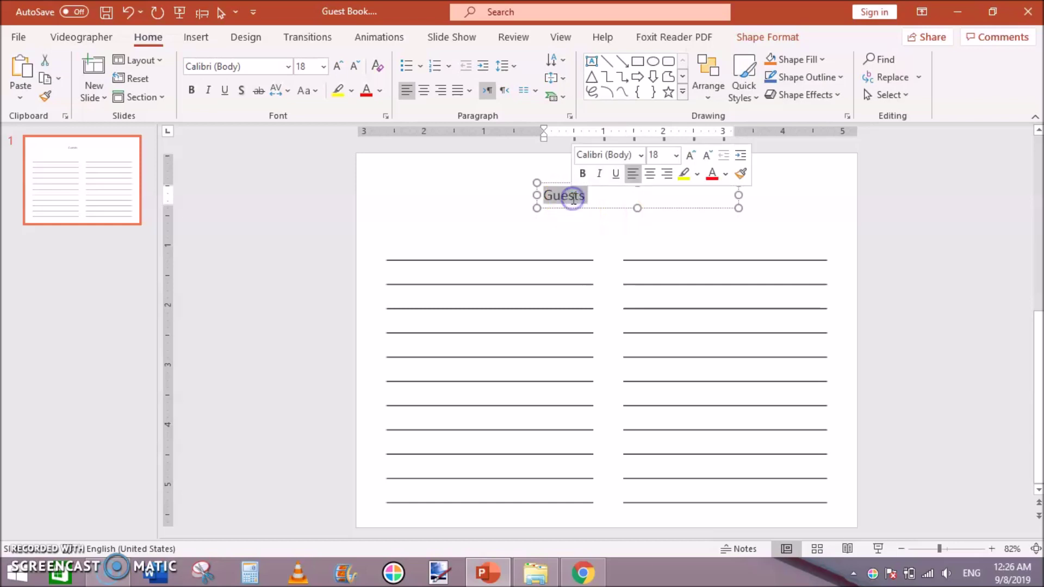
left_click(341, 91)
left_click(288, 67)
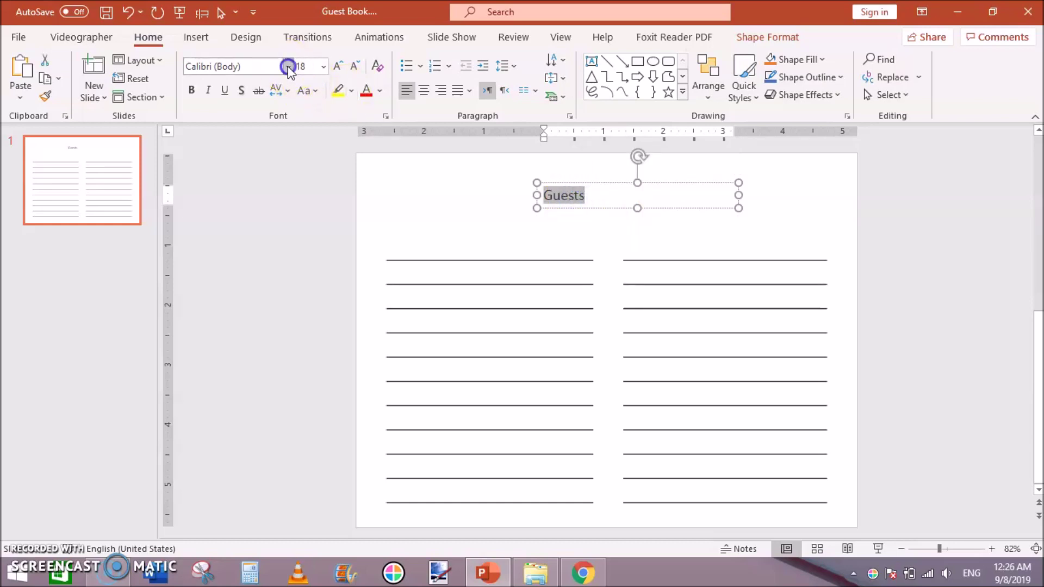
left_click(236, 69)
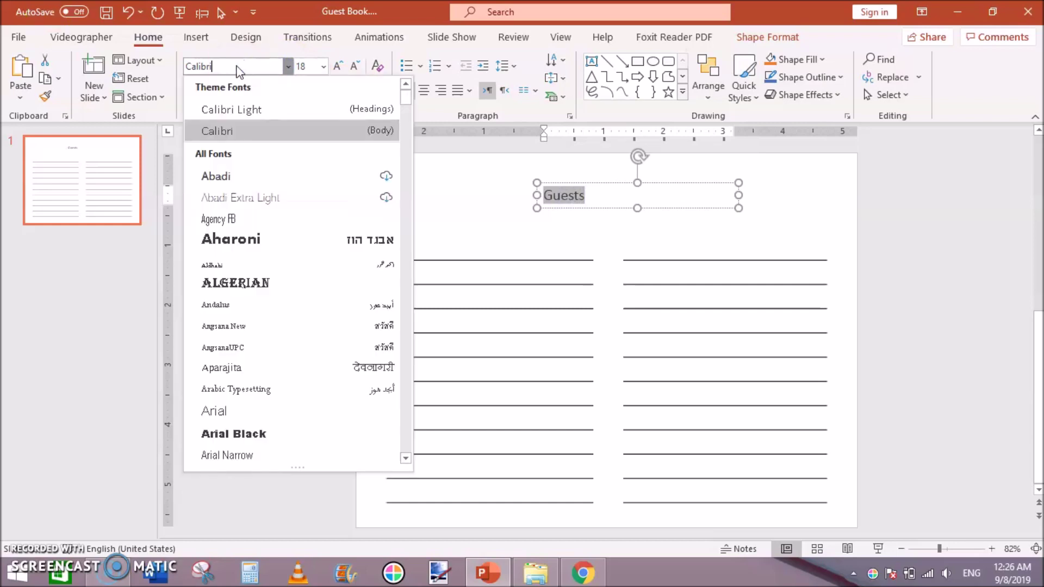
key("BackSpace")
key("BackSpace")
key("BackSpace")
key("BackSpace")
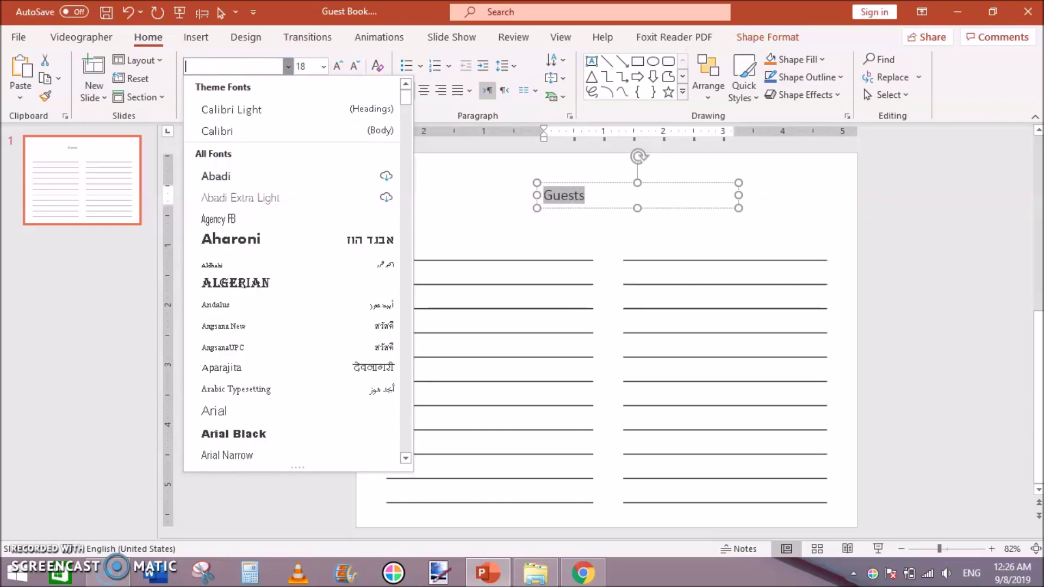
type("Gabrielle")
key("Return")
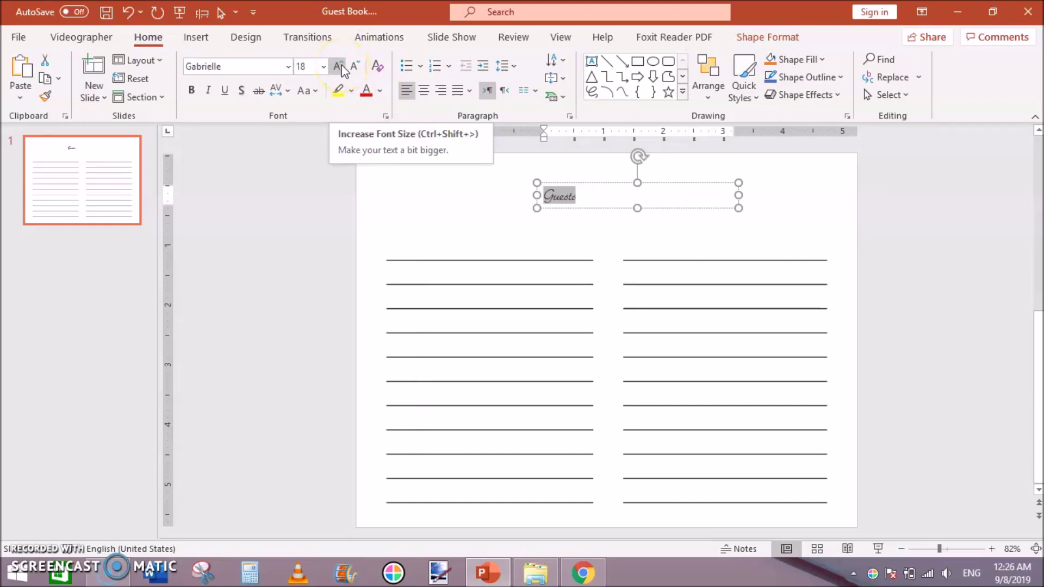
Enlarge the Guests title to 44 pt
left_click(340, 67)
left_click(339, 67)
left_click(340, 66)
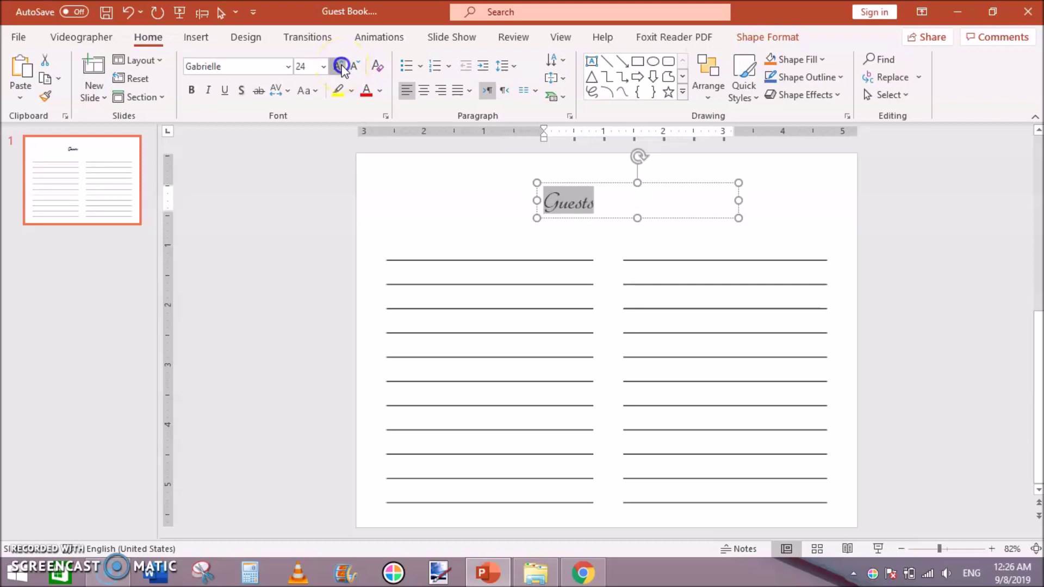
left_click(340, 67)
left_click(339, 66)
left_click(342, 66)
left_click(342, 66)
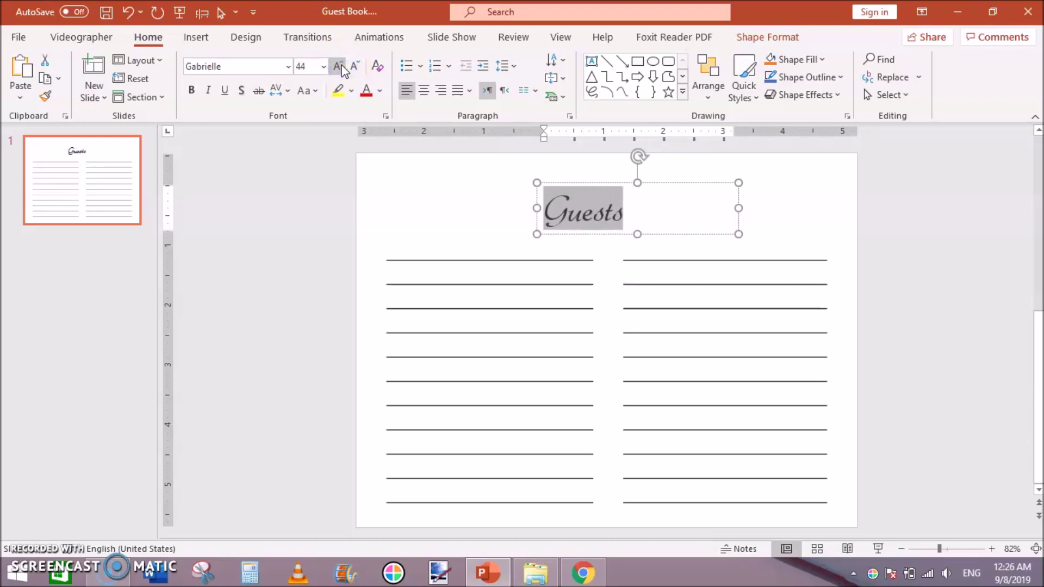
Narrow the Guests text box and move it to the top centre of the slide
left_click_drag(739, 204, 629, 228)
left_click_drag(594, 182, 618, 166)
left_click(483, 213)
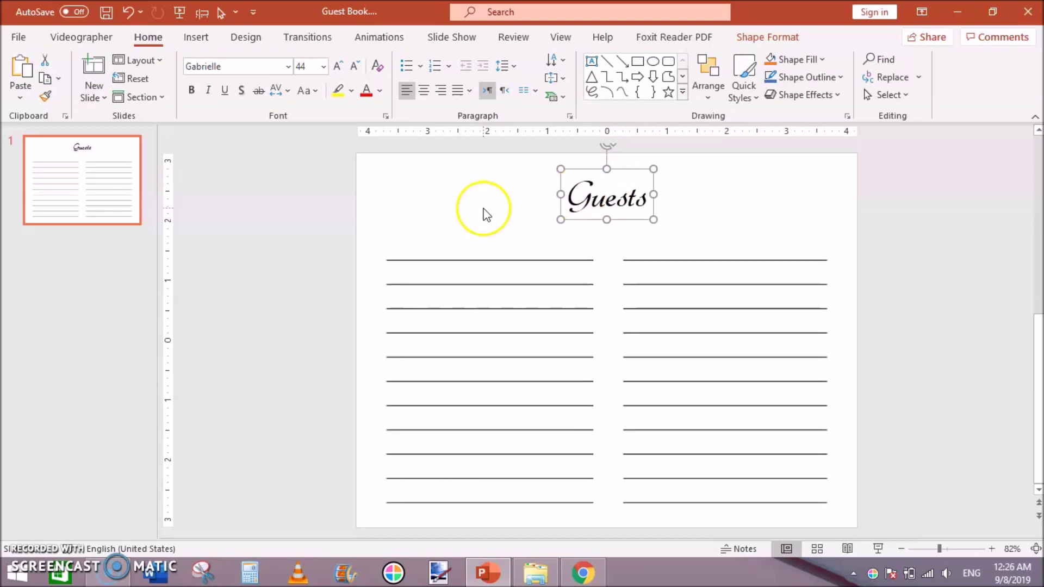
left_click(197, 38)
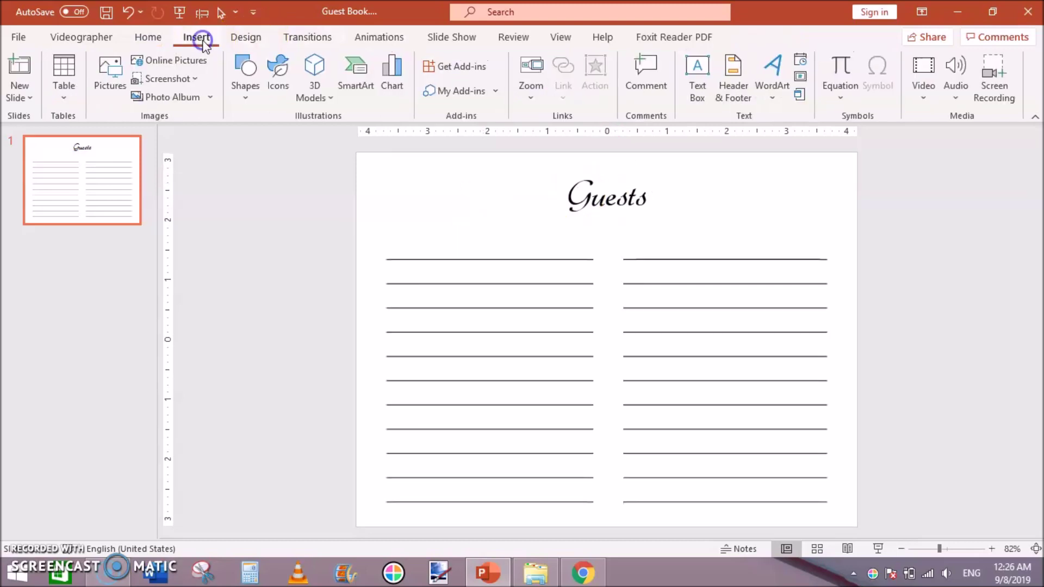
Draw a rounded rectangle above the left column and round its corners into a pill
left_click(254, 105)
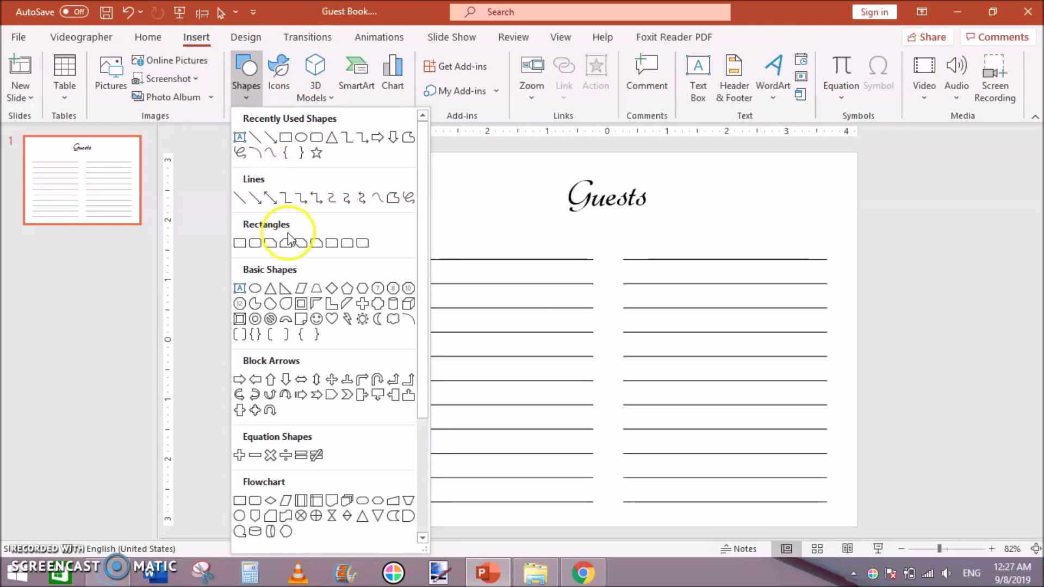
left_click(255, 244)
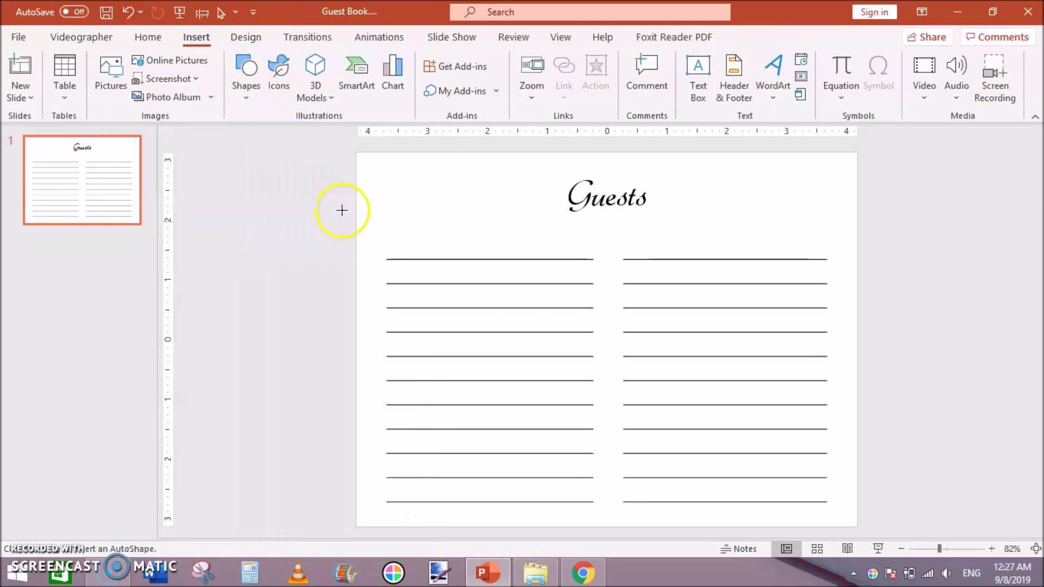
left_click_drag(423, 219, 533, 245)
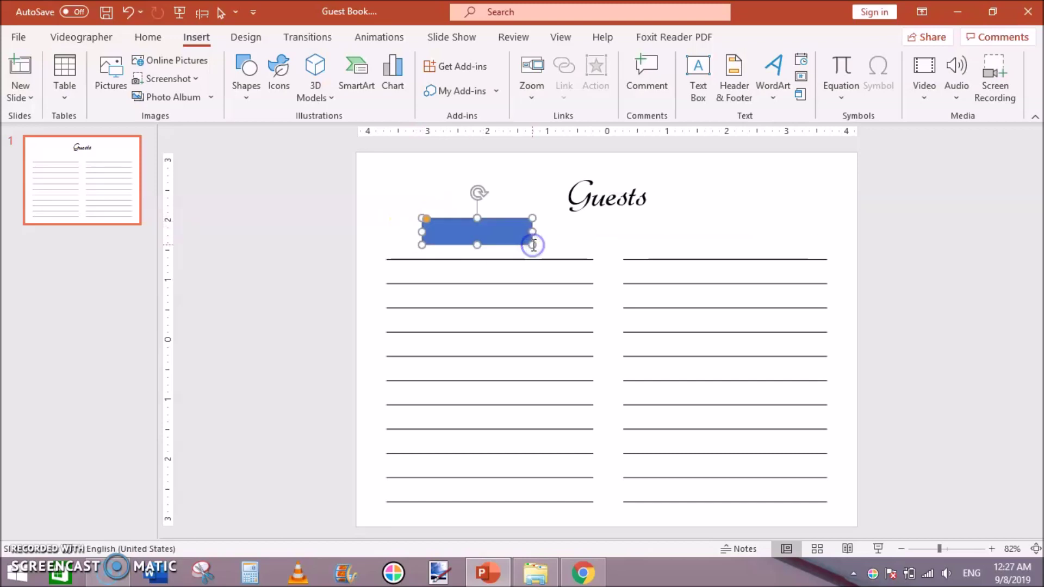
left_click(441, 227)
left_click_drag(426, 219, 434, 223)
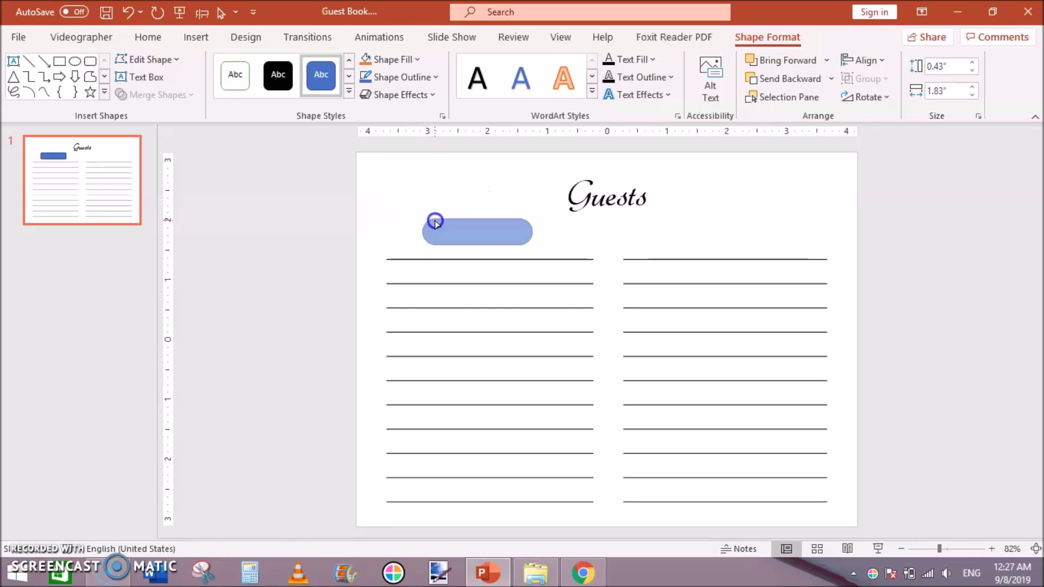
left_click_drag(435, 223, 435, 221)
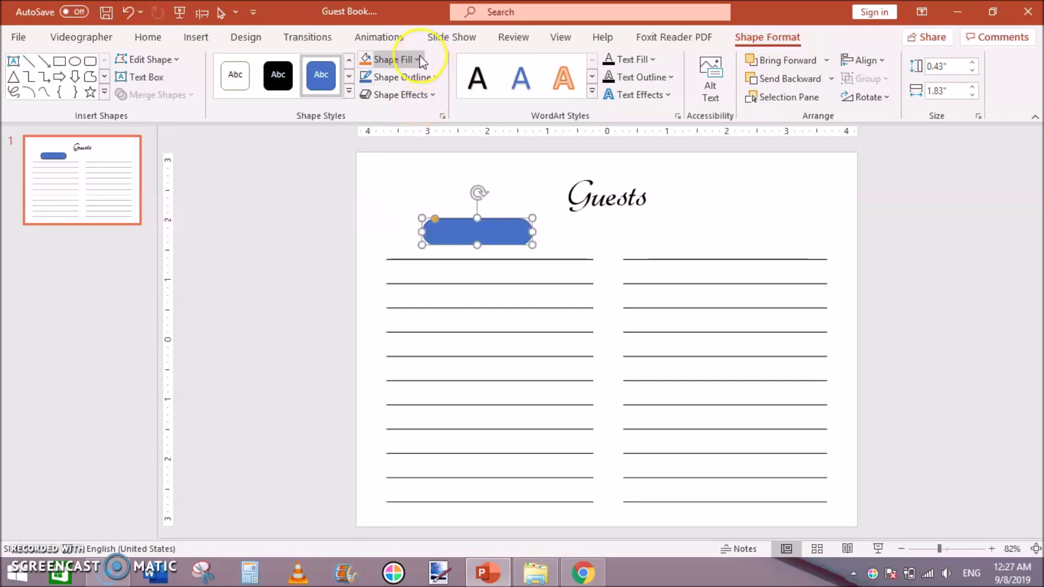
Give the pill a light grey fill and no outline
left_click(417, 59)
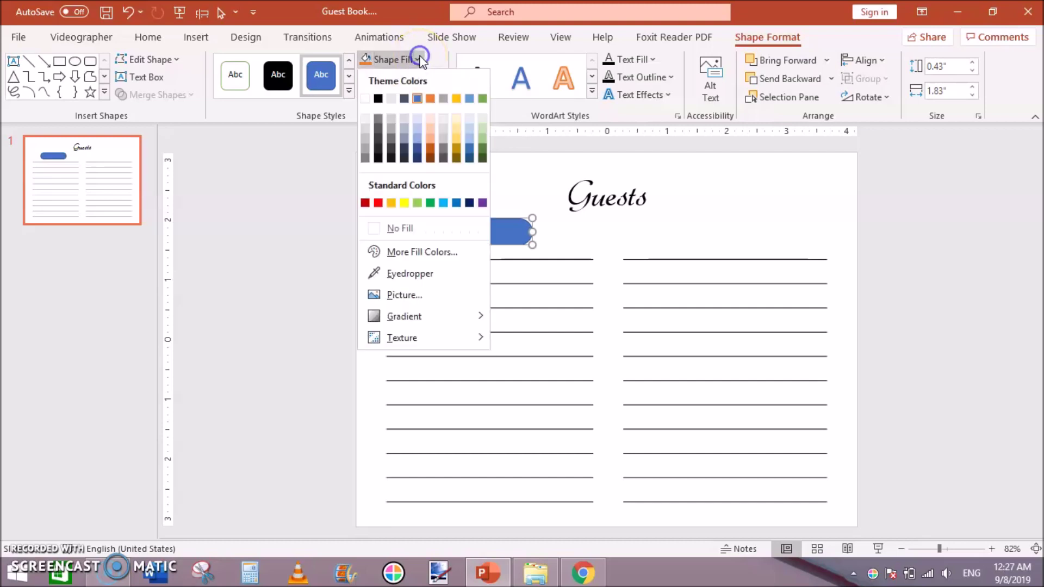
left_click(366, 126)
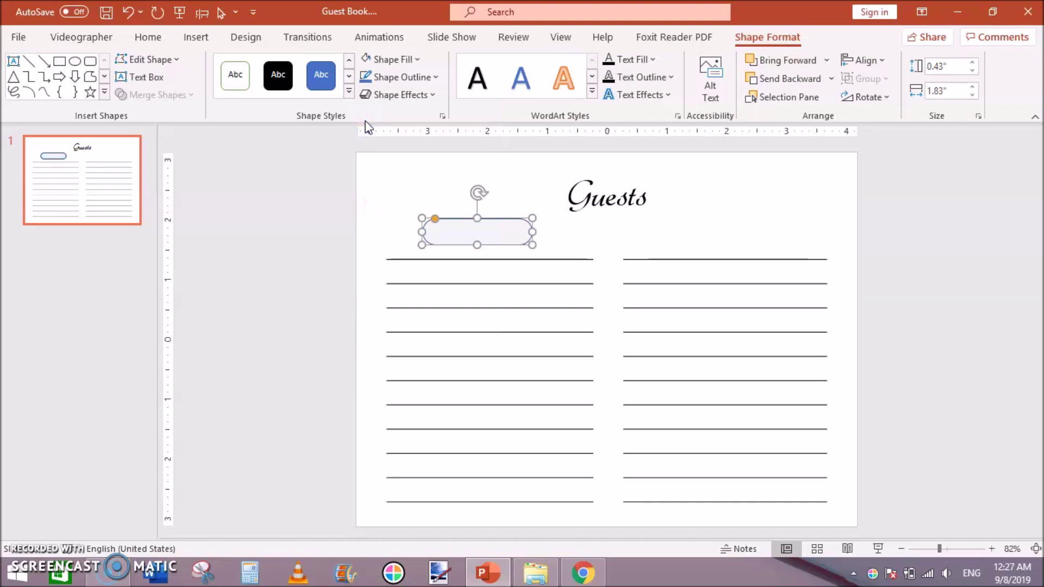
left_click(437, 78)
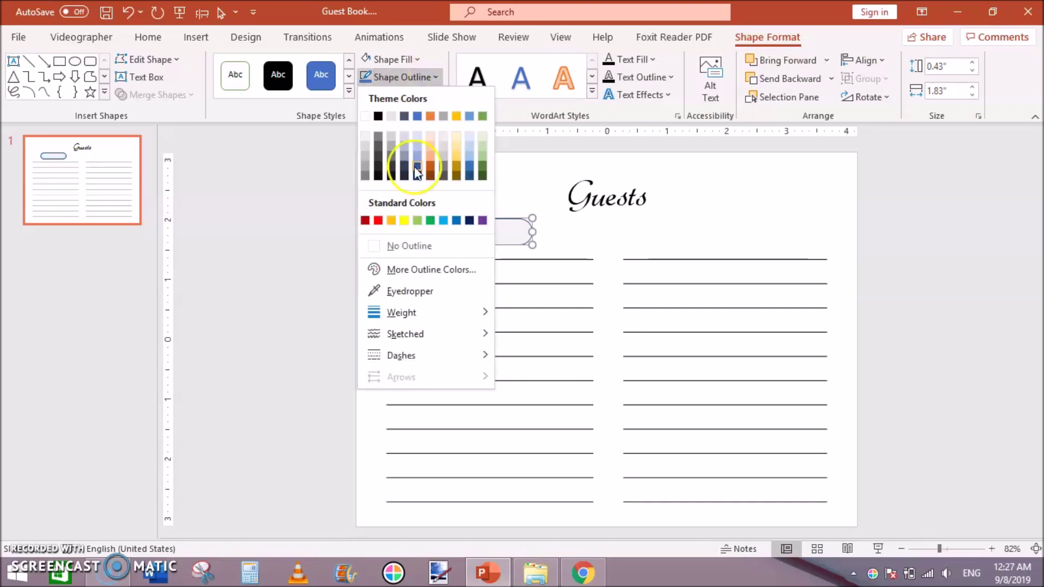
left_click(406, 245)
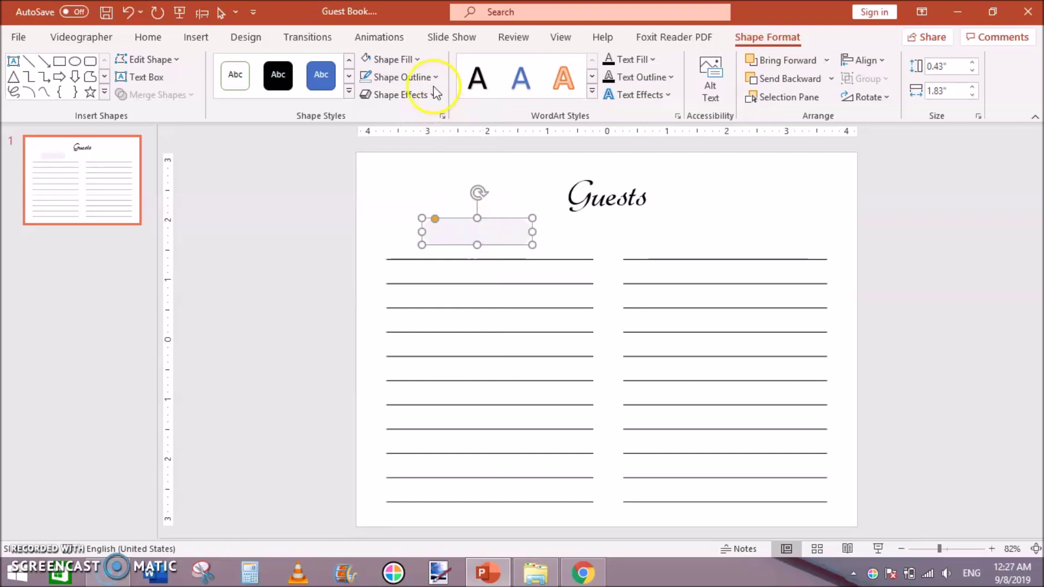
left_click(417, 60)
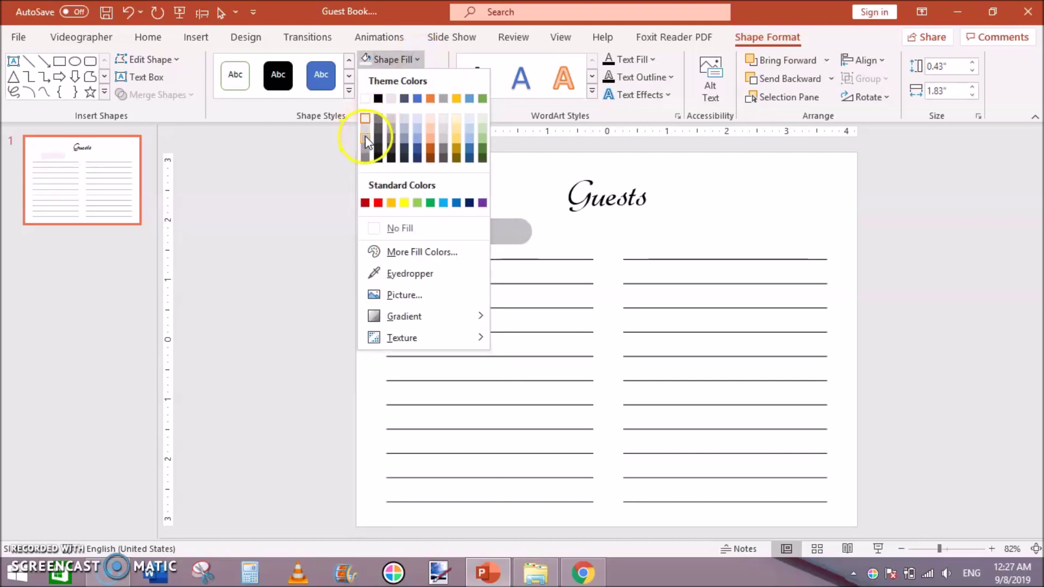
left_click(364, 139)
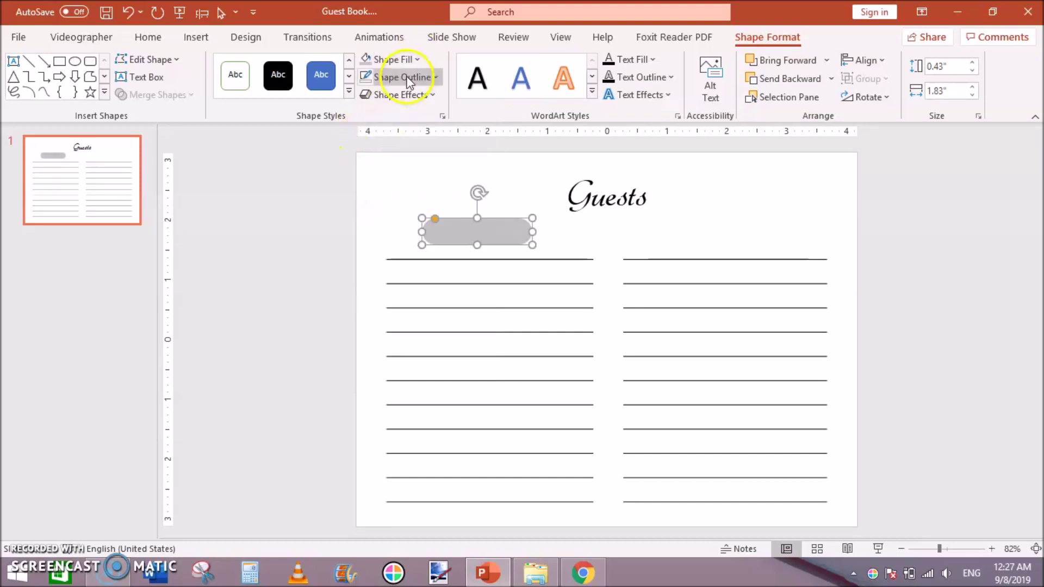
left_click(422, 61)
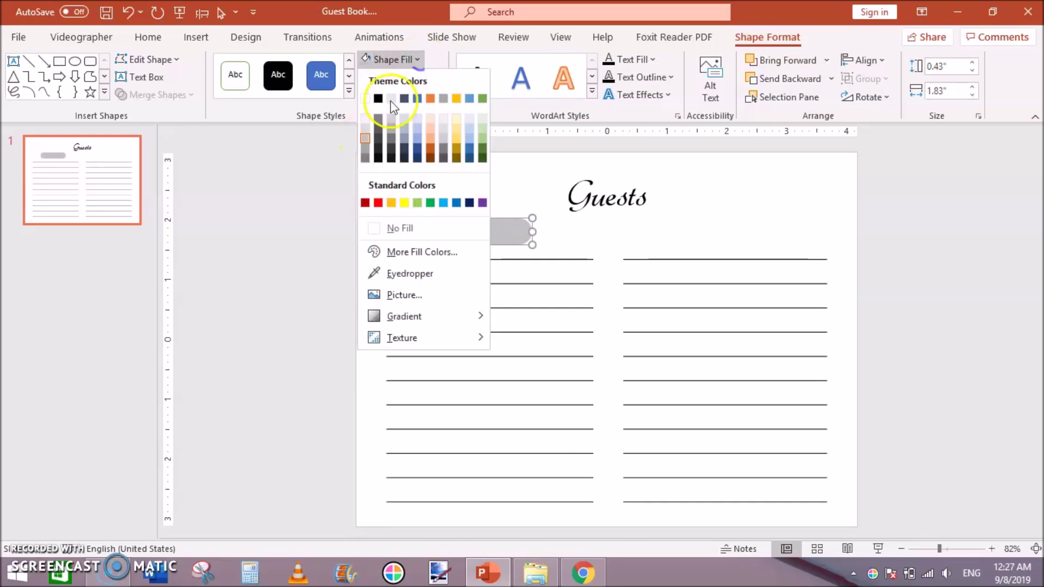
left_click(365, 133)
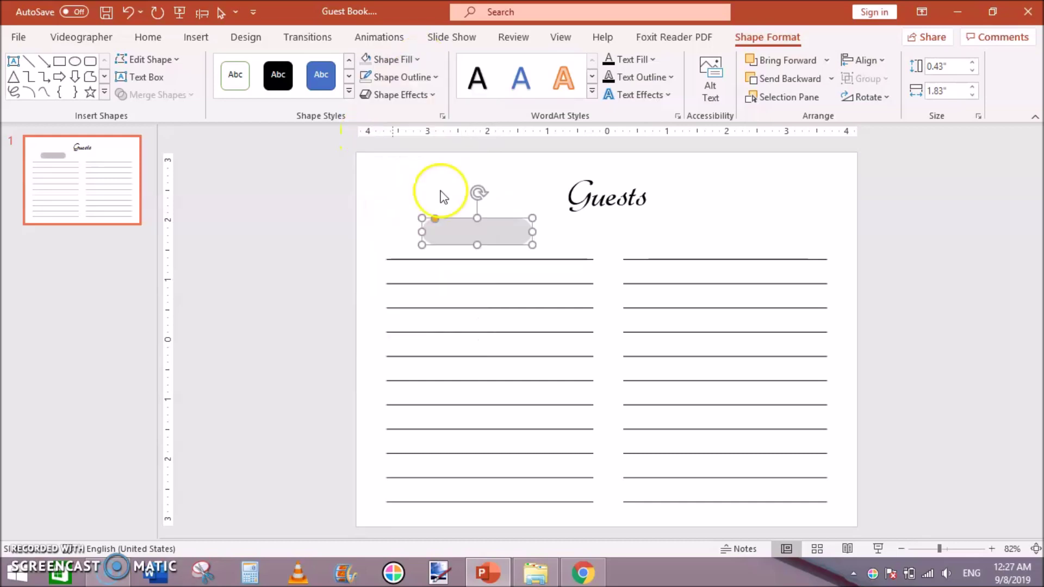
left_click(459, 228)
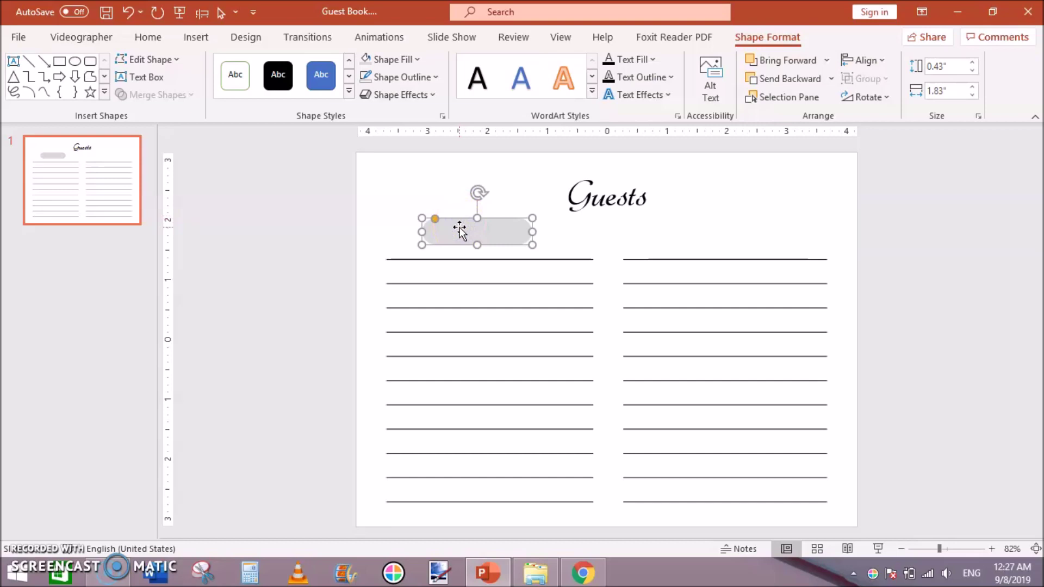
Type 'Name' into the grey pill shape, correcting the extra letter
type("N")
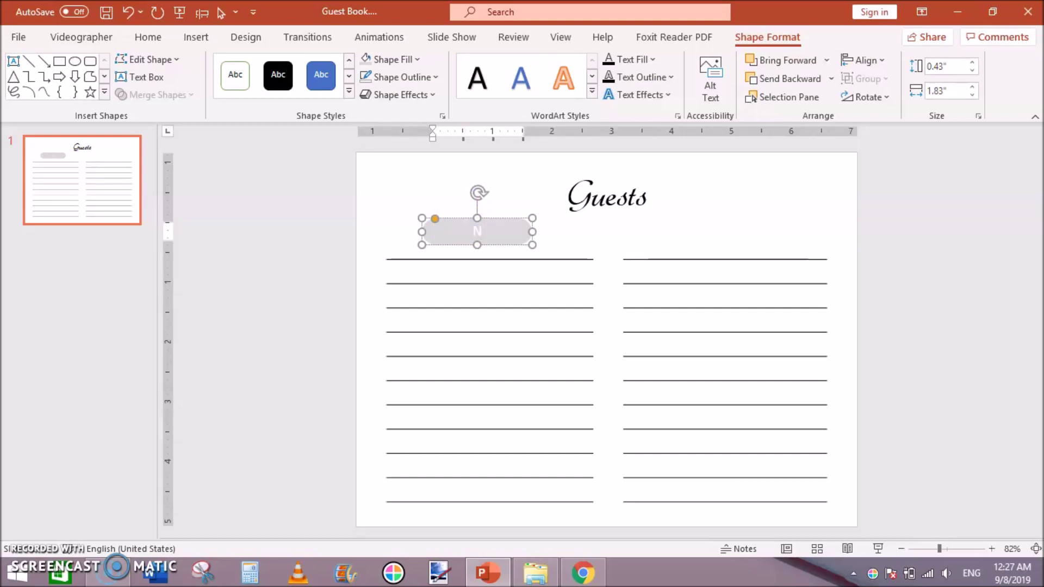
type("ame")
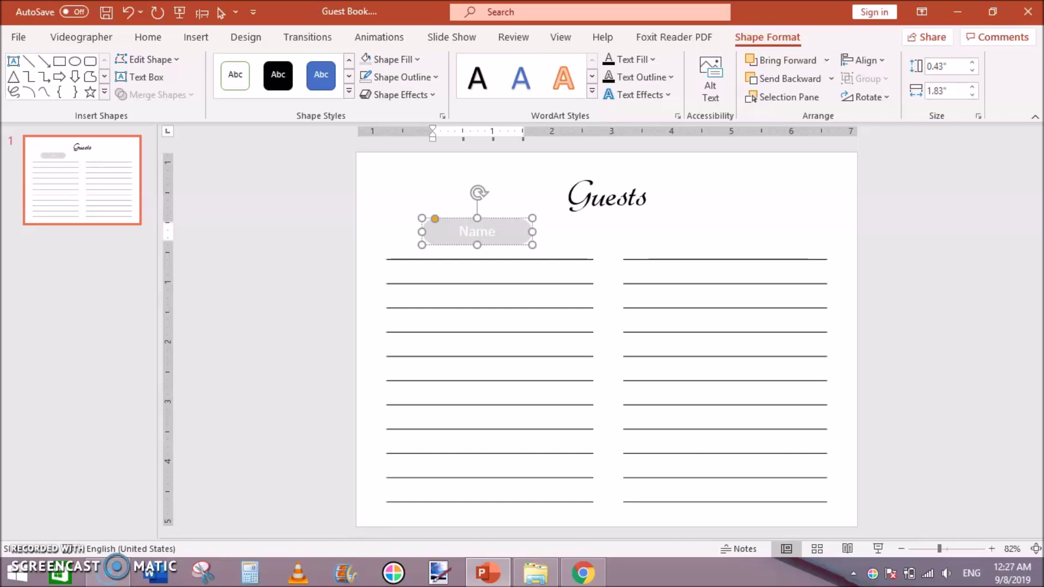
type("s")
key("BackSpace")
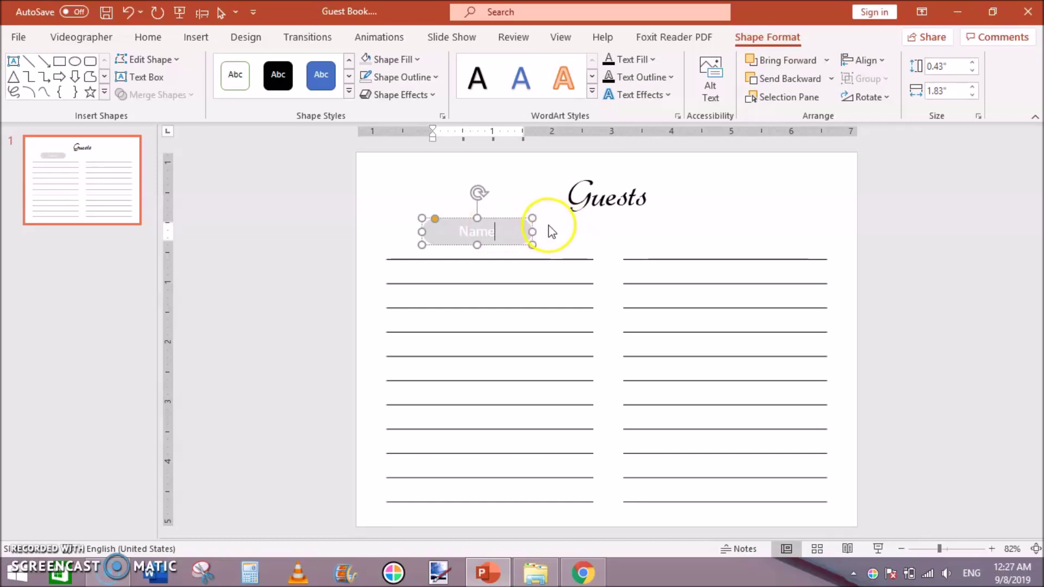
left_click(551, 228)
left_click(484, 231)
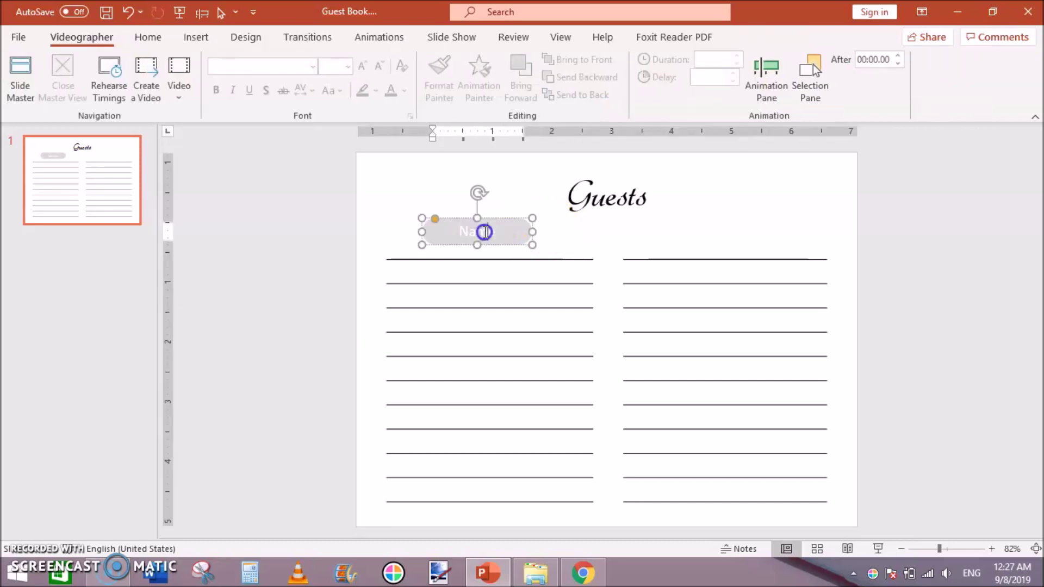
Format the word Name in the Gabrielle font at size 24
double_click(485, 232)
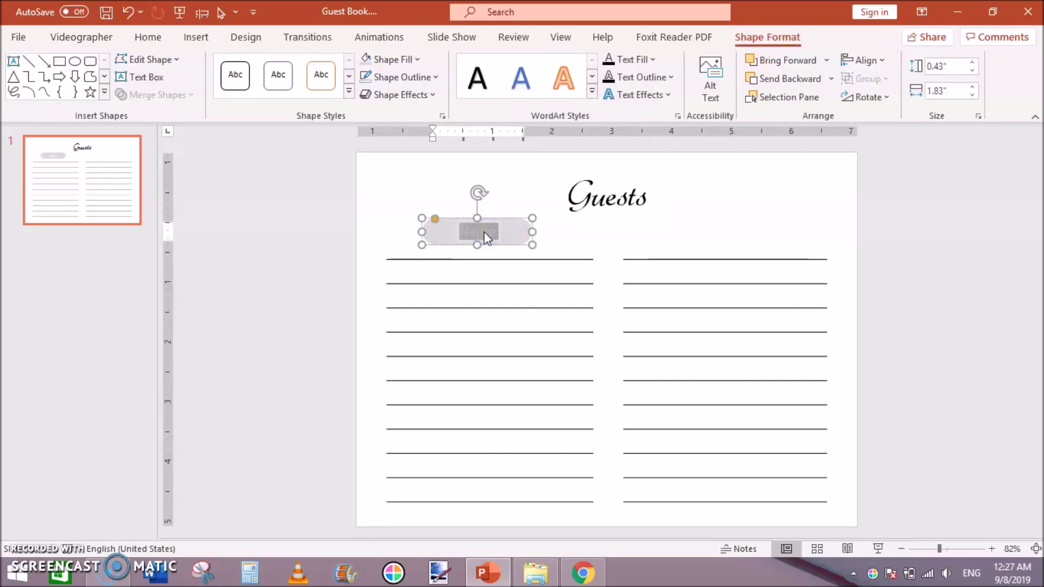
left_click(147, 38)
left_click(266, 66)
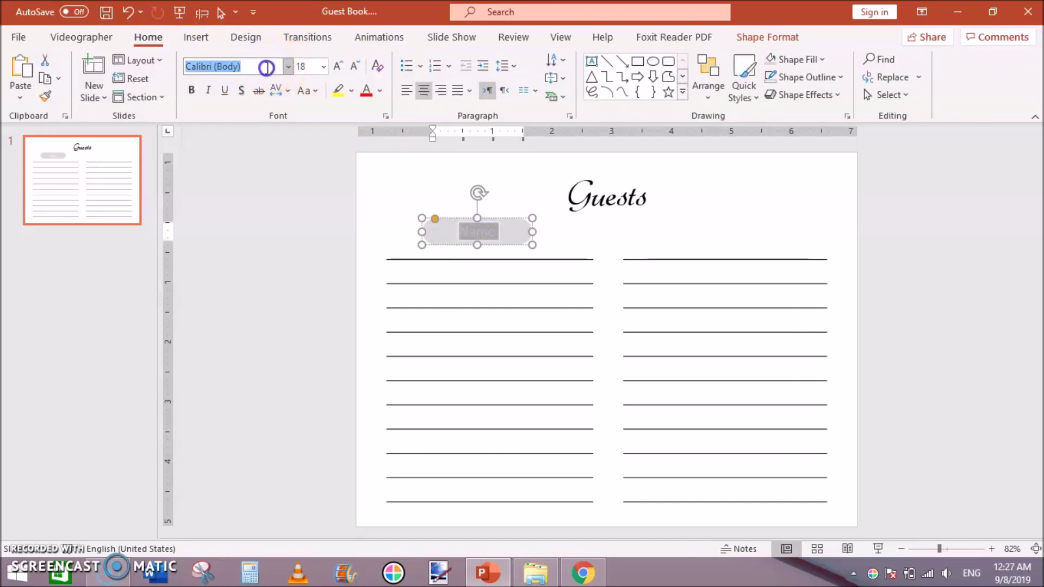
type("Gabrielle")
key("Return")
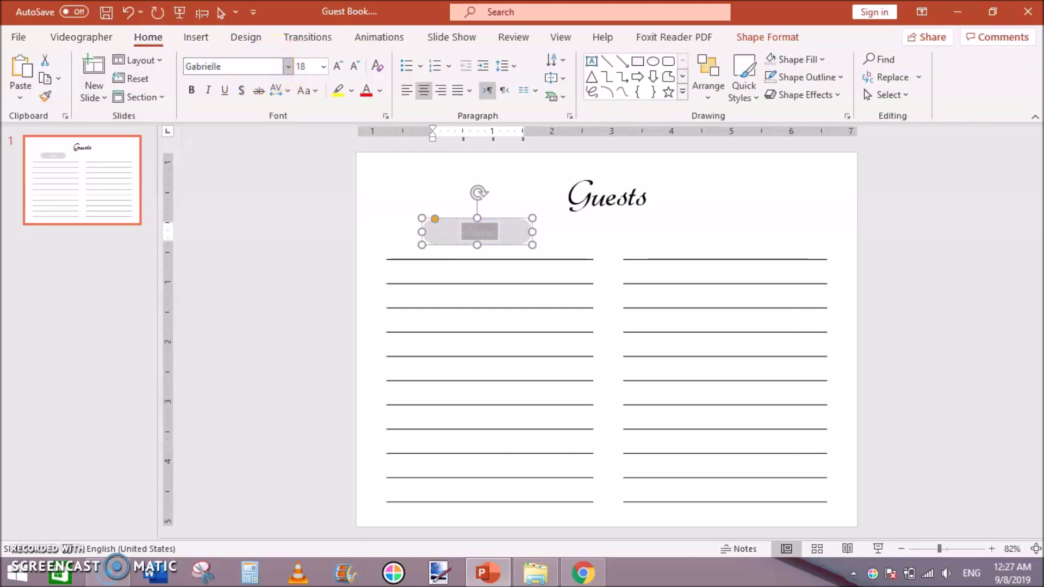
left_click(340, 67)
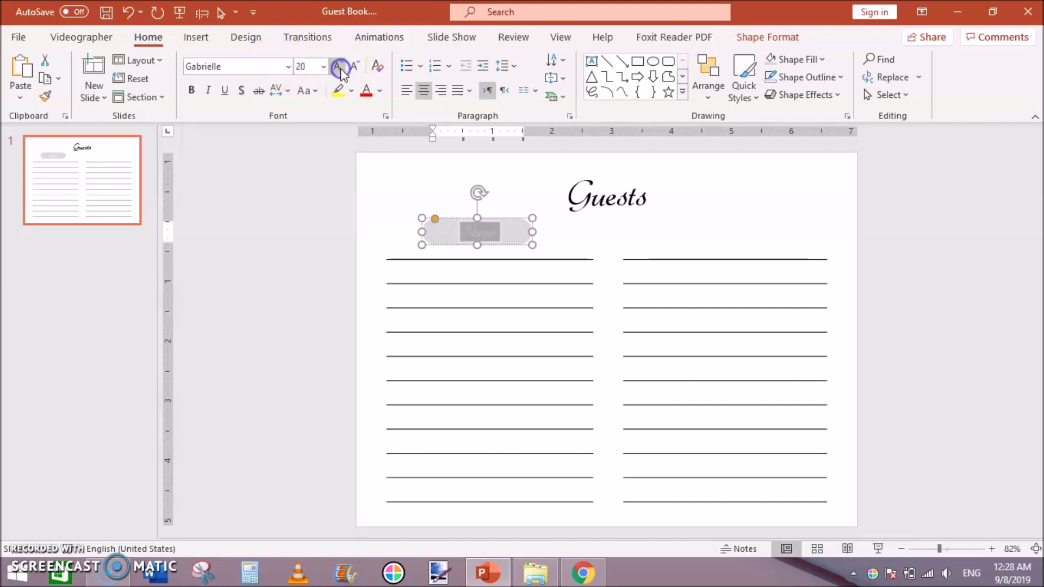
left_click(340, 68)
left_click(391, 196)
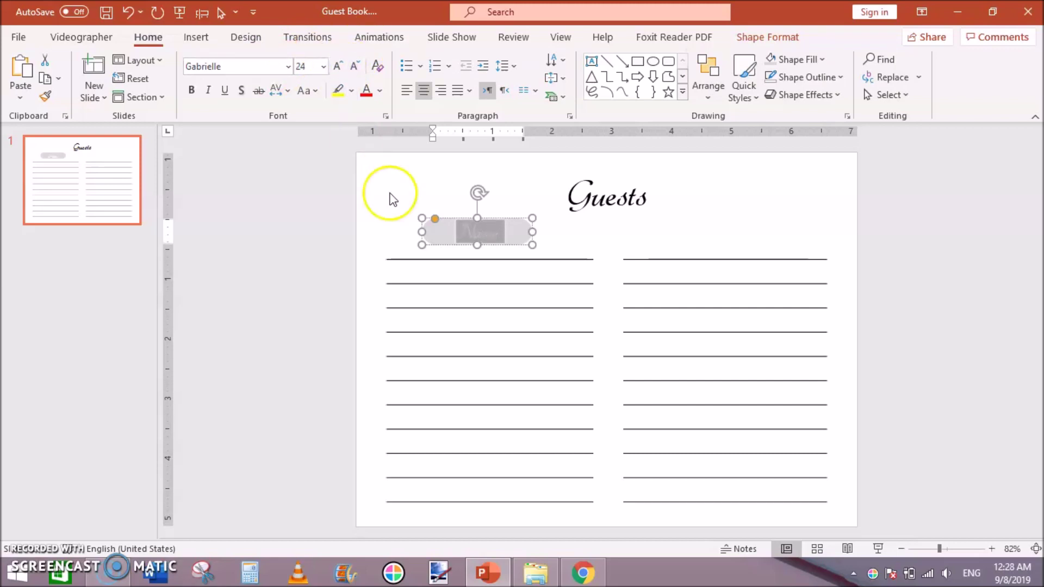
Align the Name label above the left column and set its text color to Black
left_click_drag(440, 242, 428, 230)
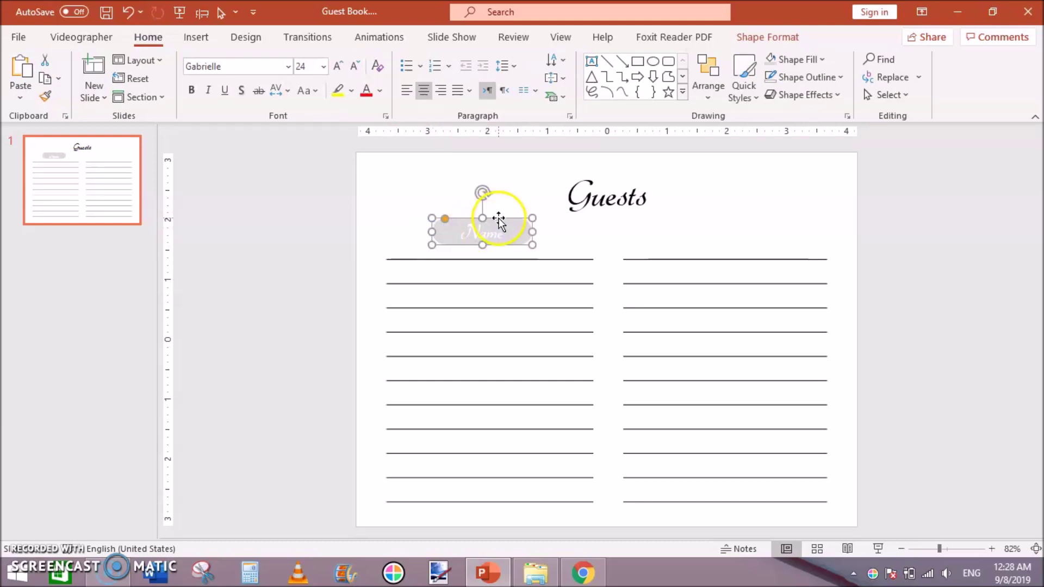
left_click_drag(495, 217, 495, 217)
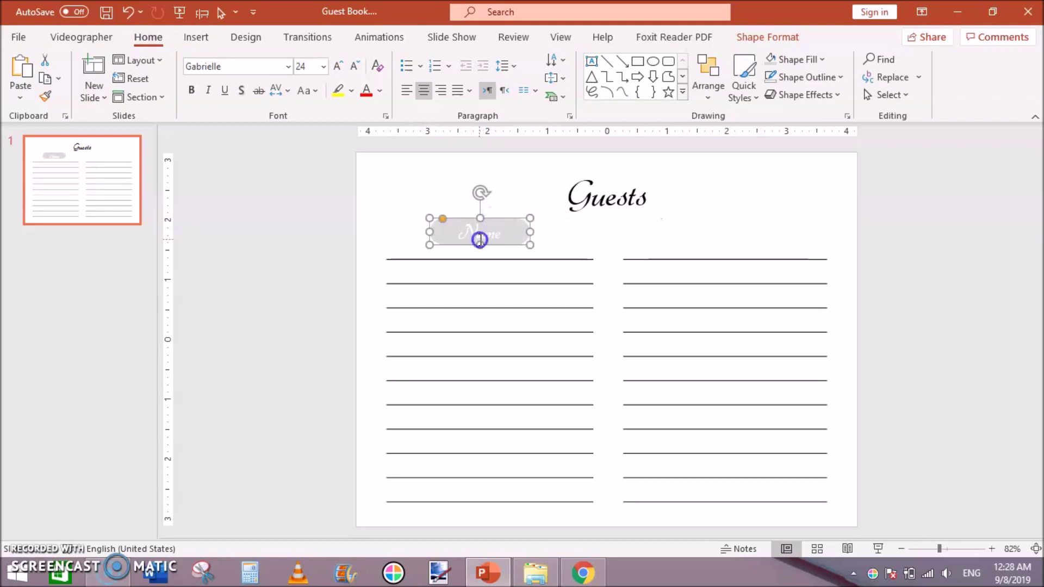
double_click(479, 237)
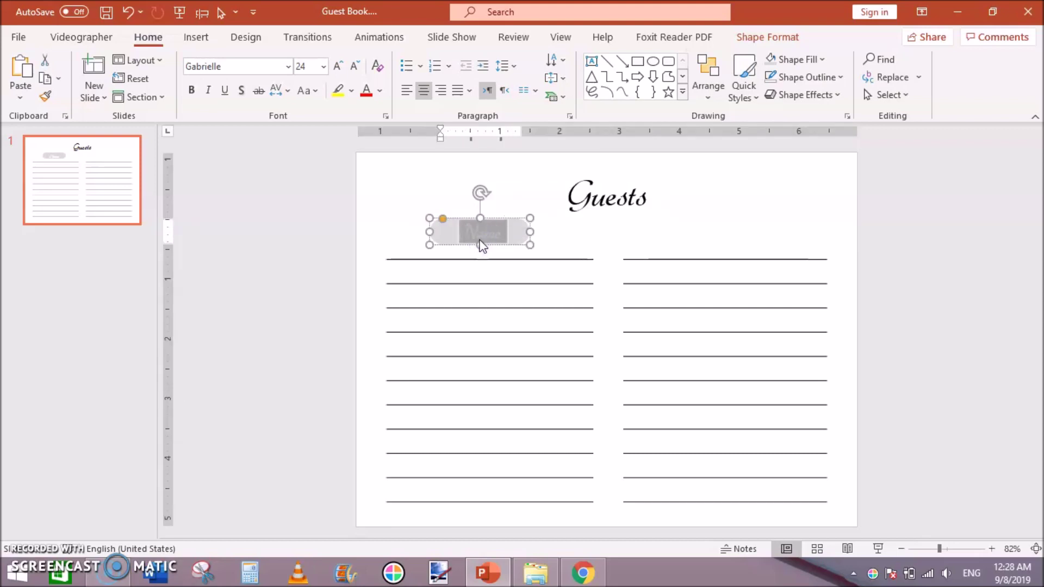
left_click(381, 93)
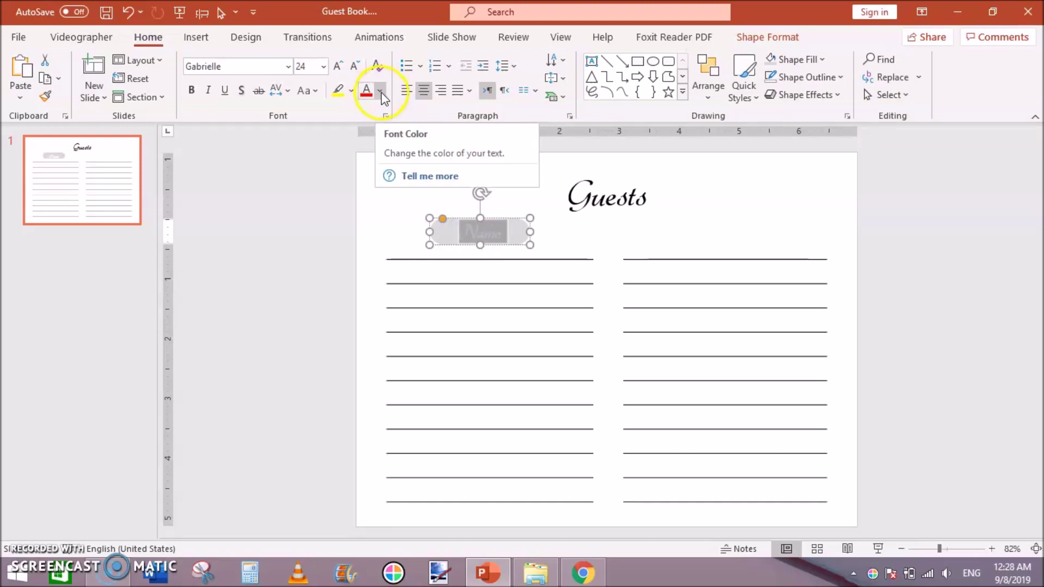
left_click(380, 93)
left_click(379, 130)
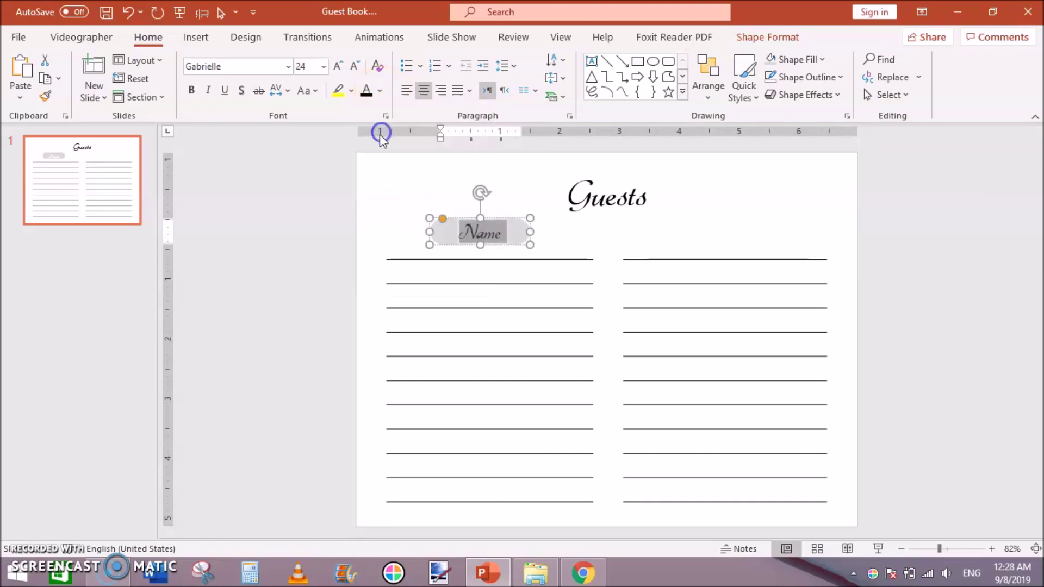
left_click(380, 213)
Ctrl-drag a copy of the Name label toward the right column
left_click(479, 223)
left_click(508, 224)
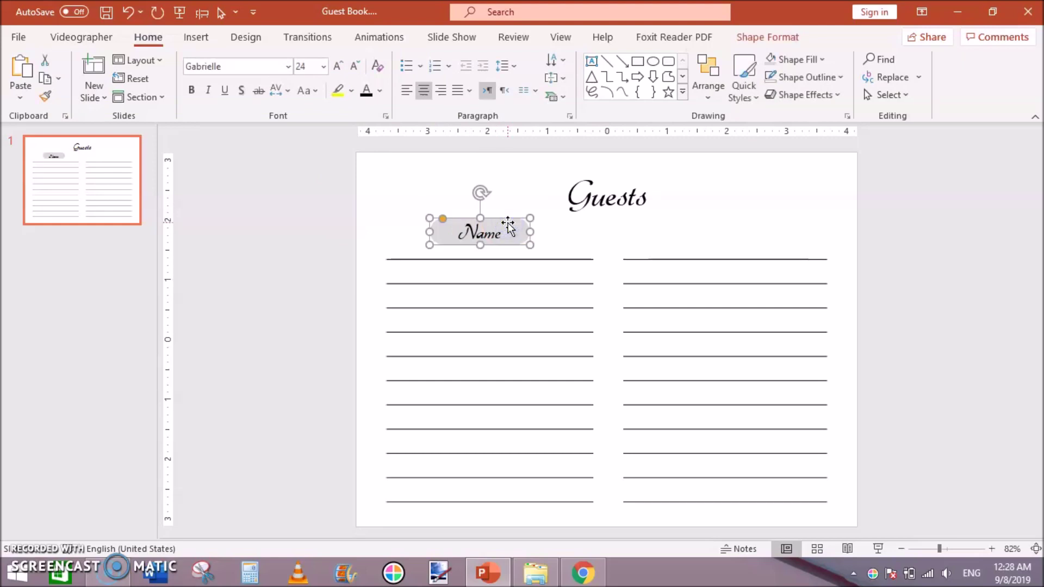
left_click_drag(508, 224, 753, 212)
Replace the copied label's text 'Name' with 'Thoughts'
left_click(733, 225)
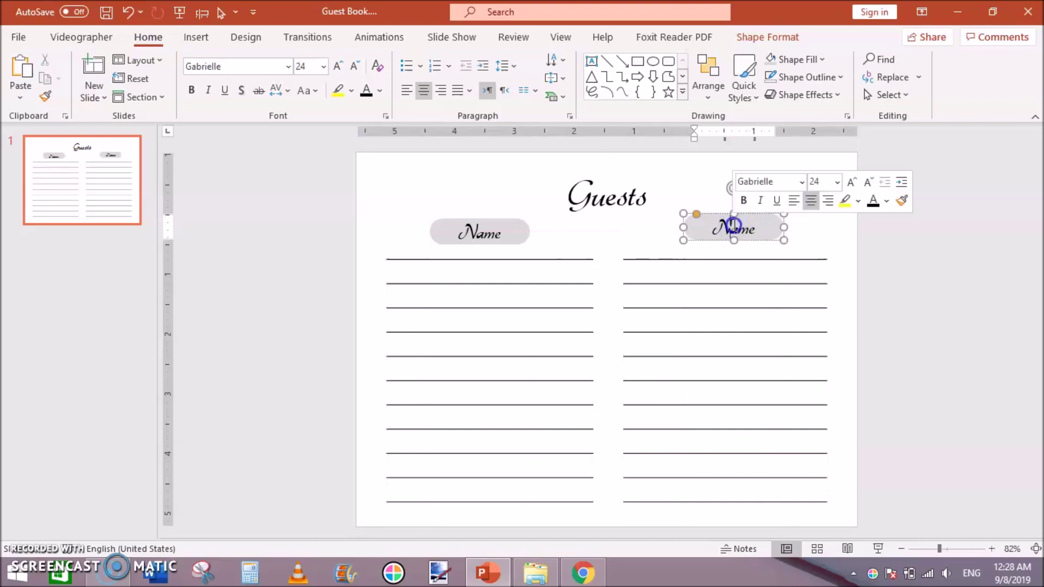
double_click(733, 224)
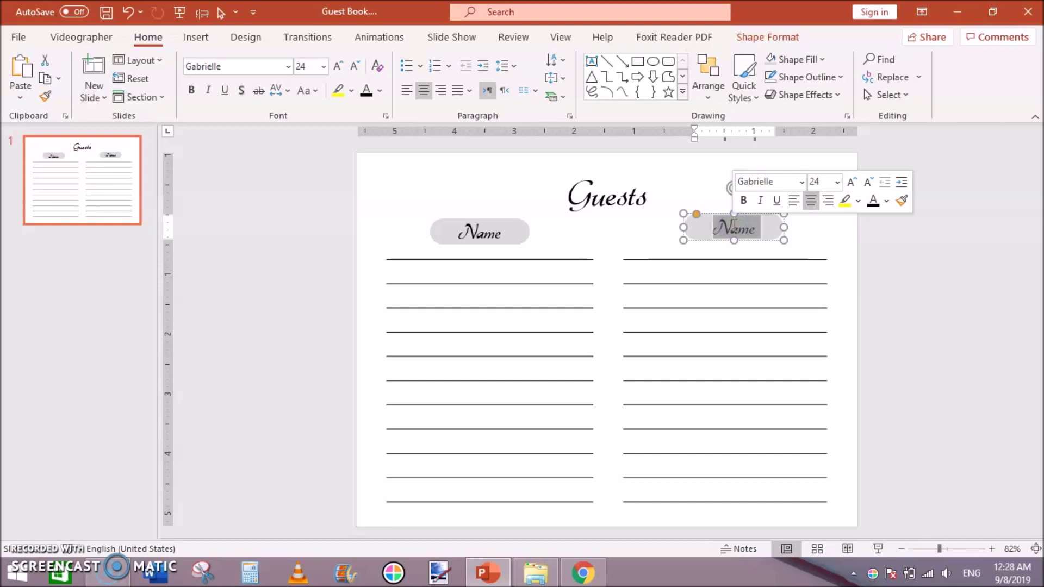
type("Thou")
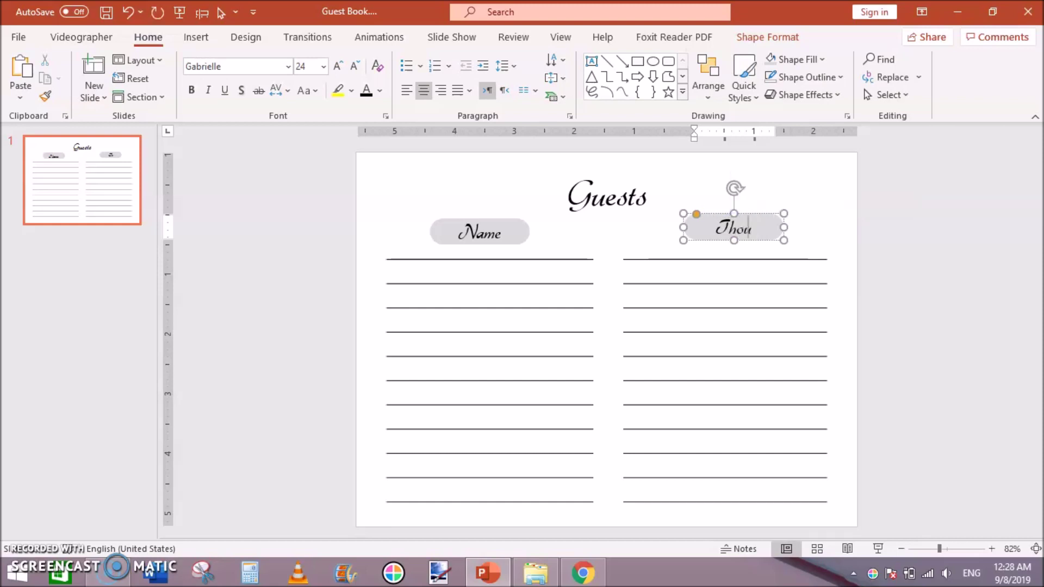
type("ghts")
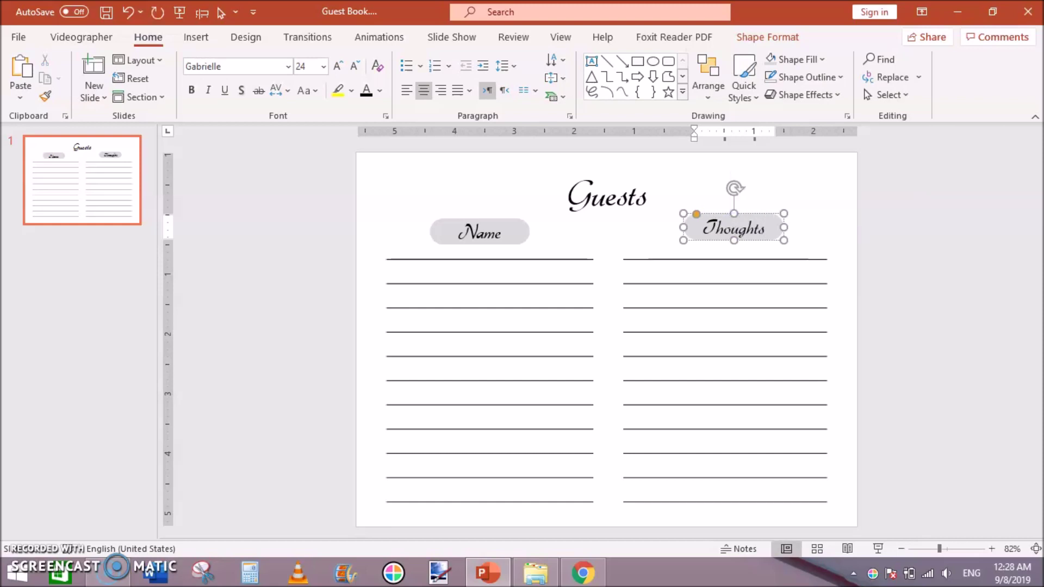
left_click(835, 193)
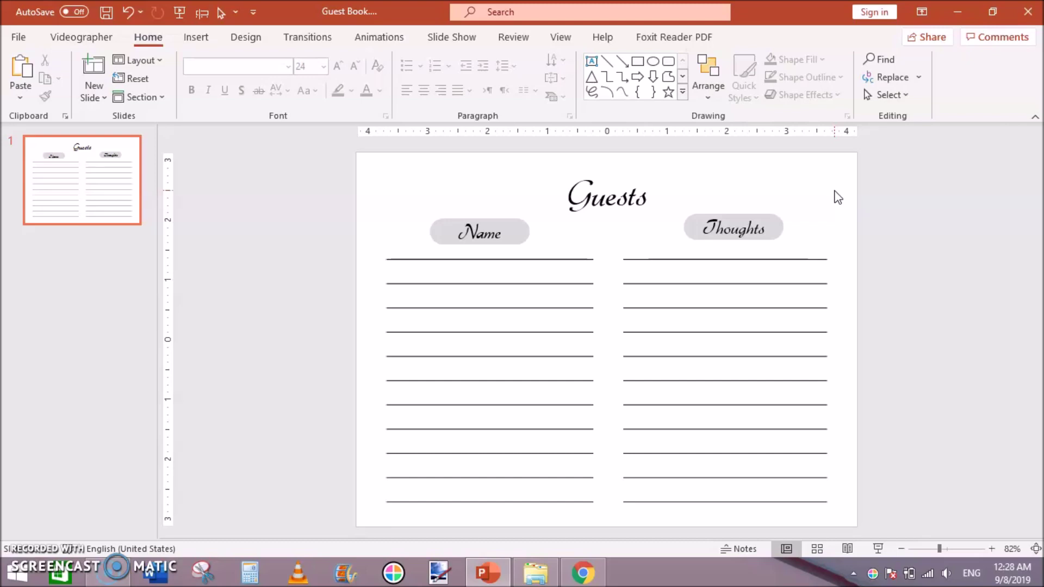
left_click_drag(327, 155, 898, 544)
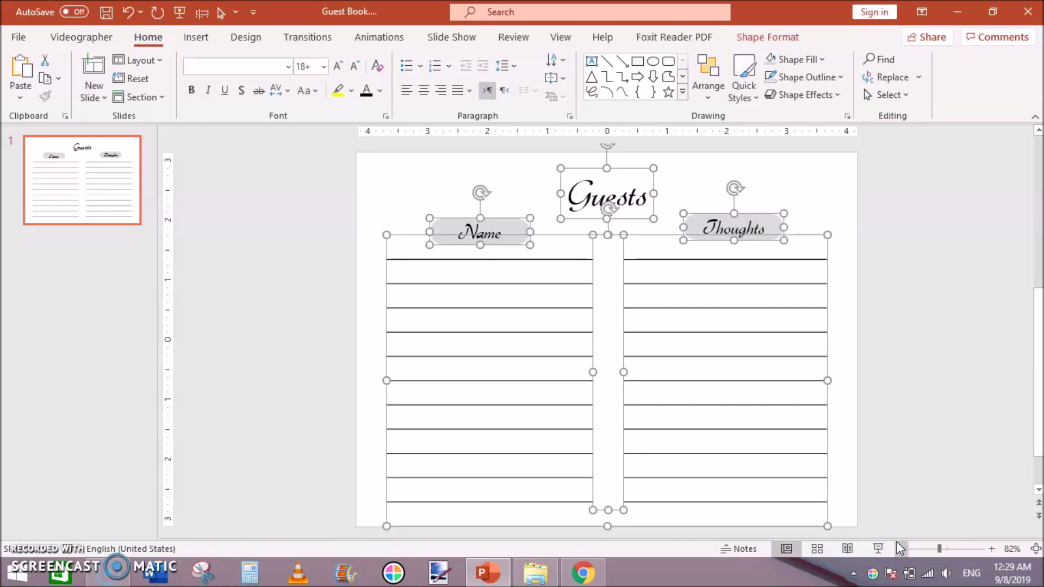
left_click(738, 309)
right_click(737, 309)
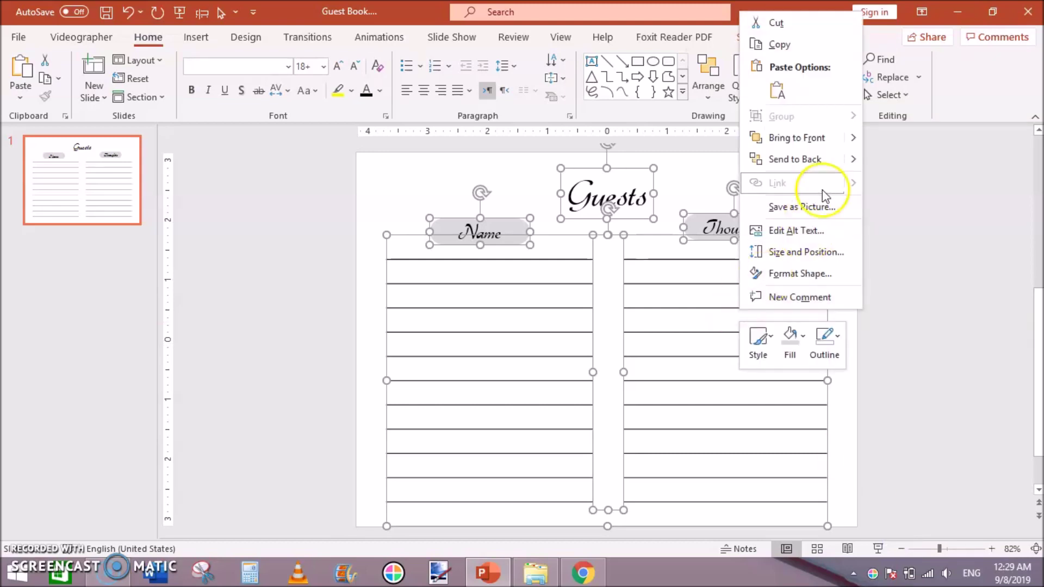
left_click(902, 265)
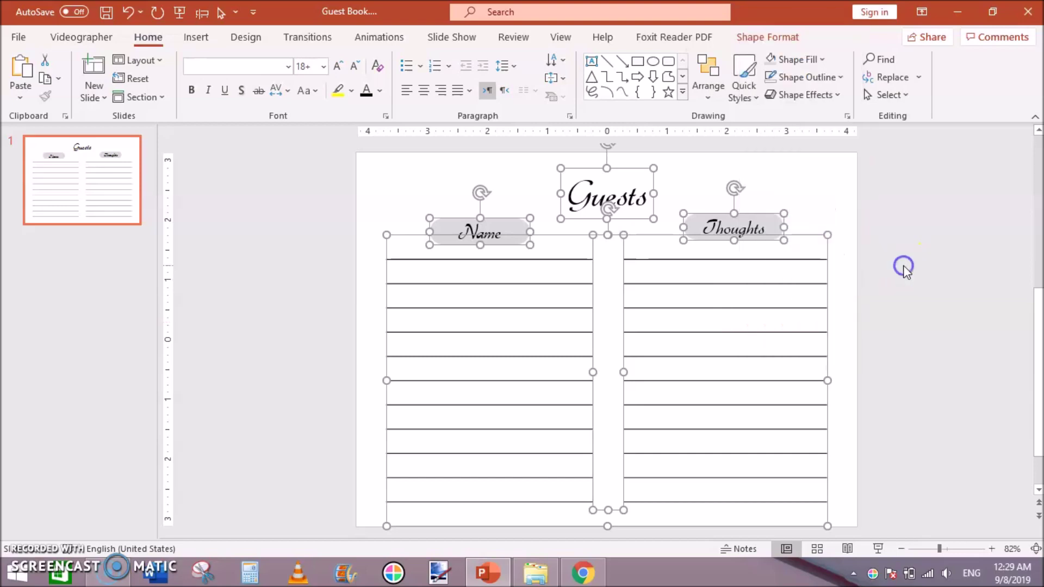
left_click(817, 187)
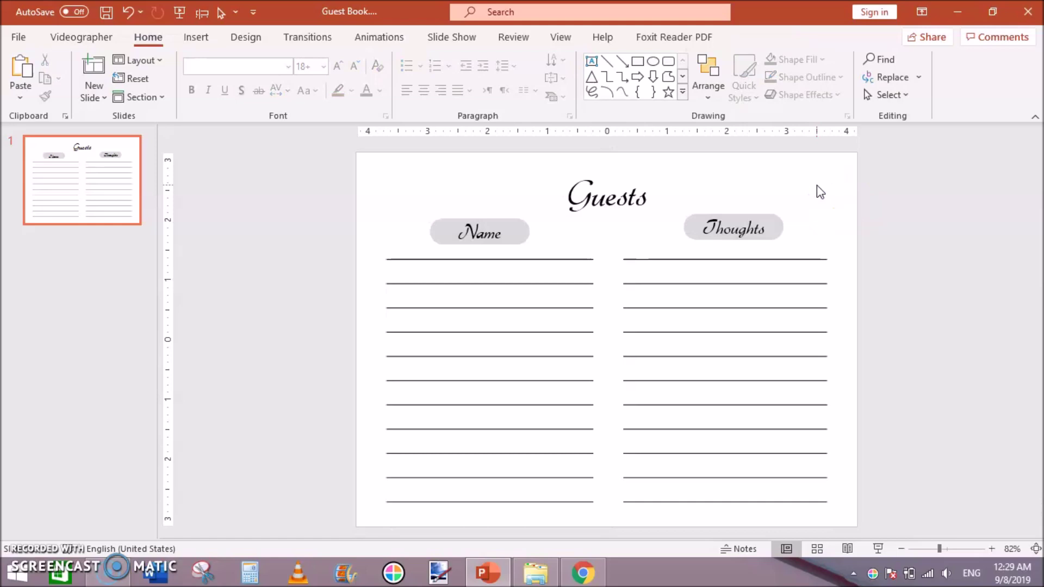
Duplicate slide 1 from its thumbnail's context menu
left_click(89, 203)
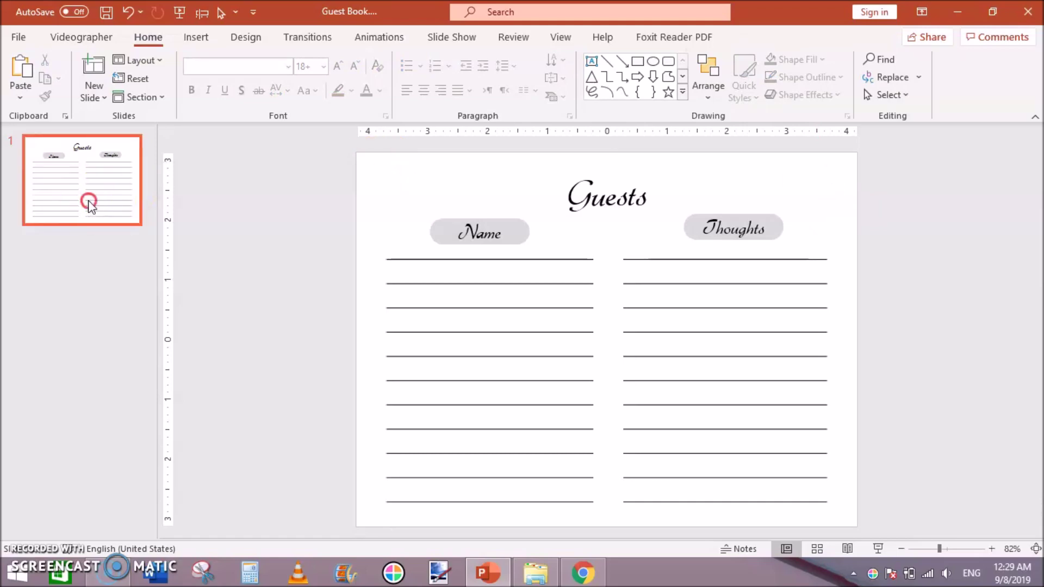
right_click(89, 203)
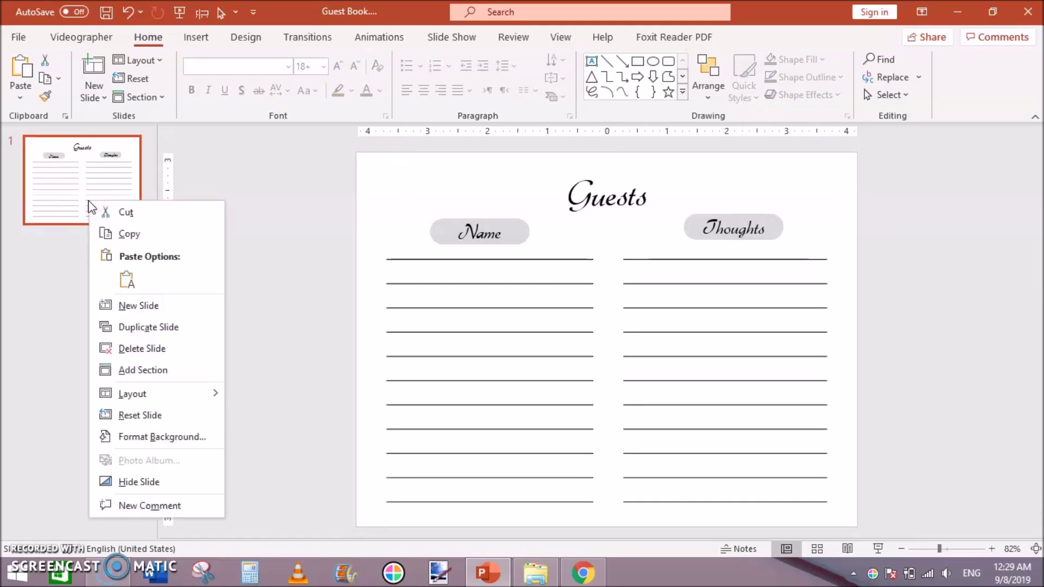
left_click(160, 329)
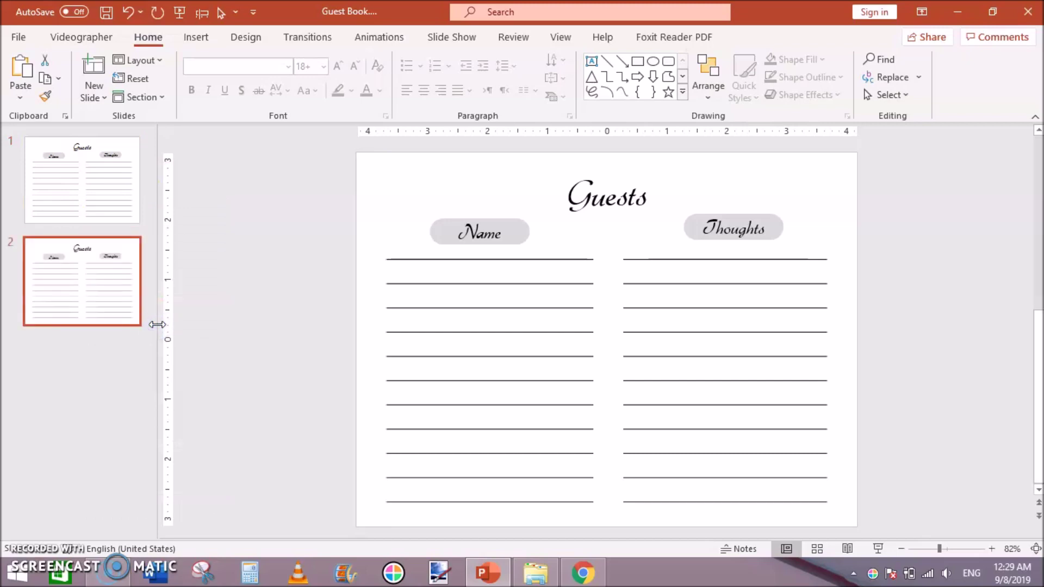
Select all slides and press Ctrl+D repeatedly to multiply the guest pages
left_click(40, 164)
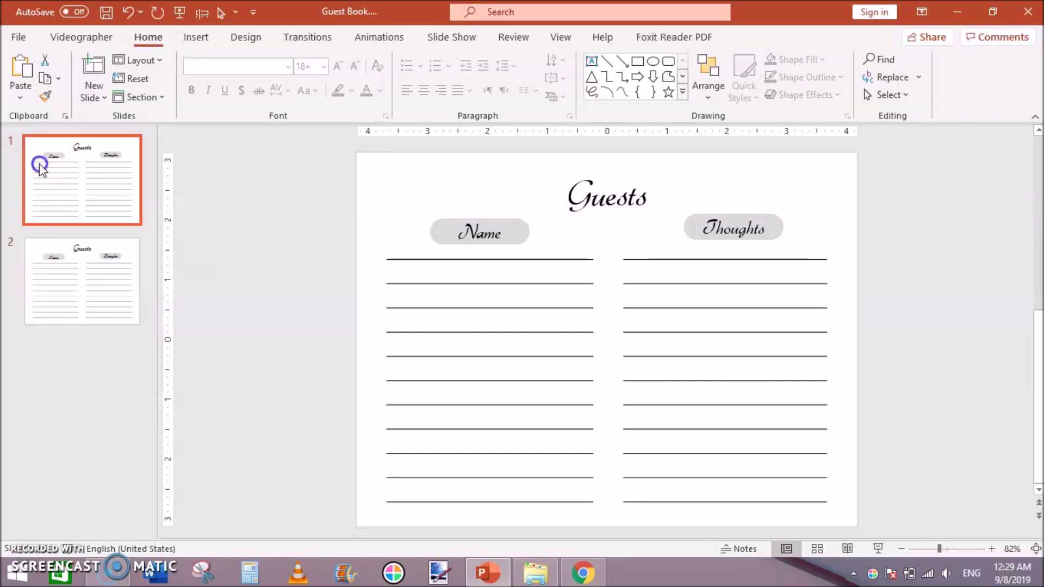
key("ctrl+a")
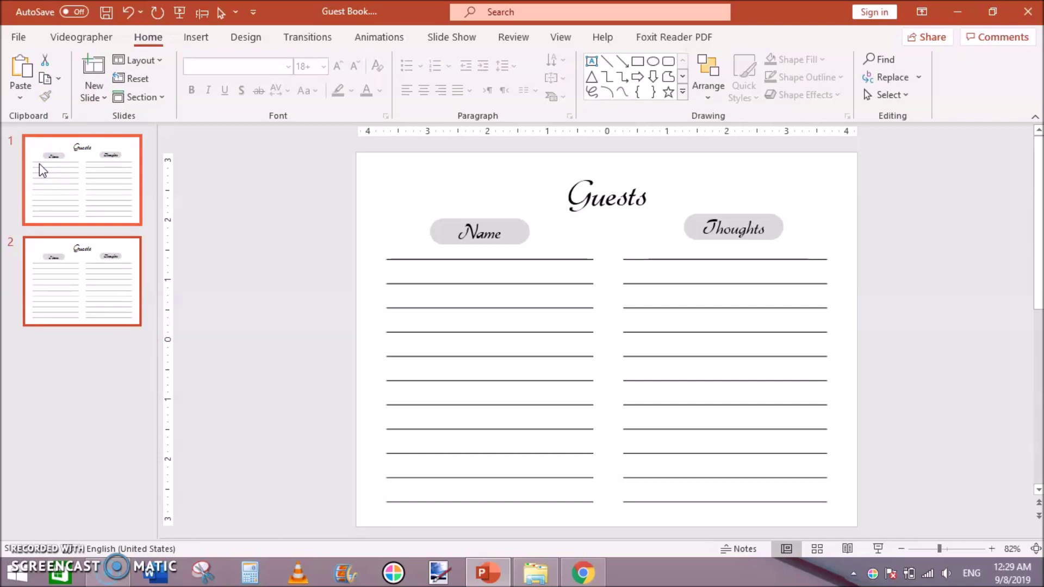
key("ctrl+d")
key("ctrl+d")
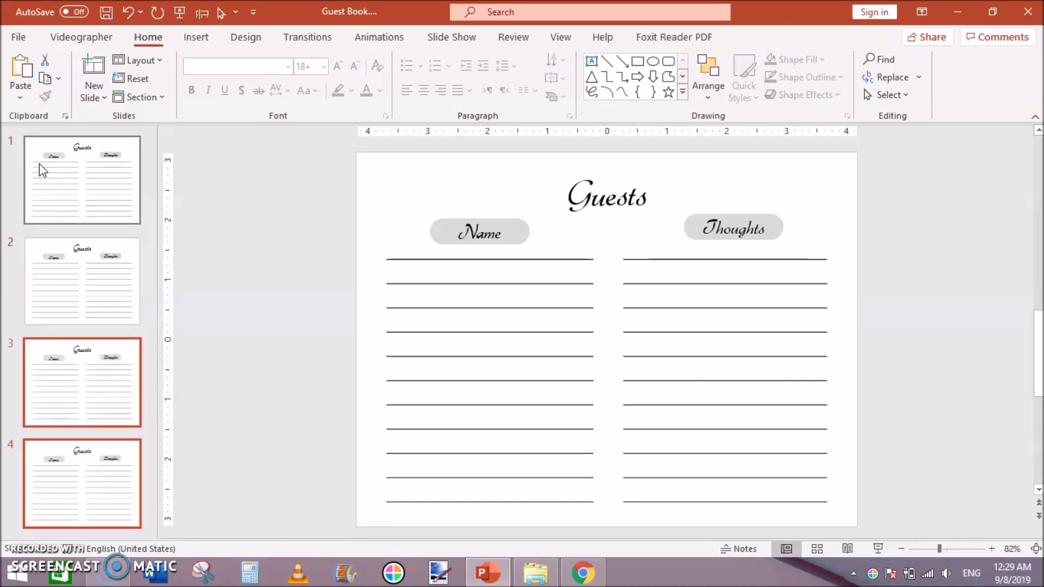
key("ctrl+d")
key("ctrl+d")
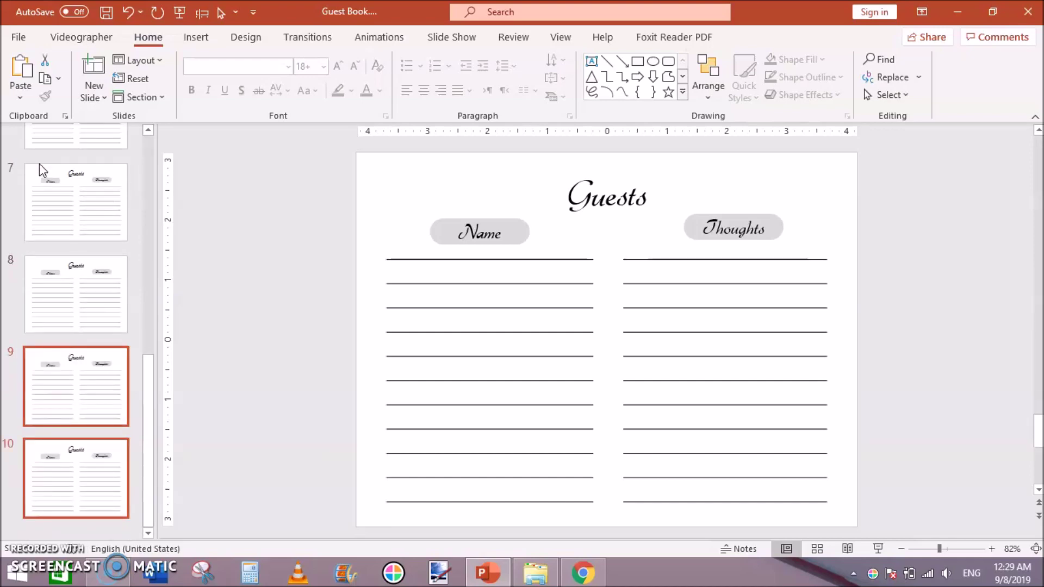
key("ctrl+a")
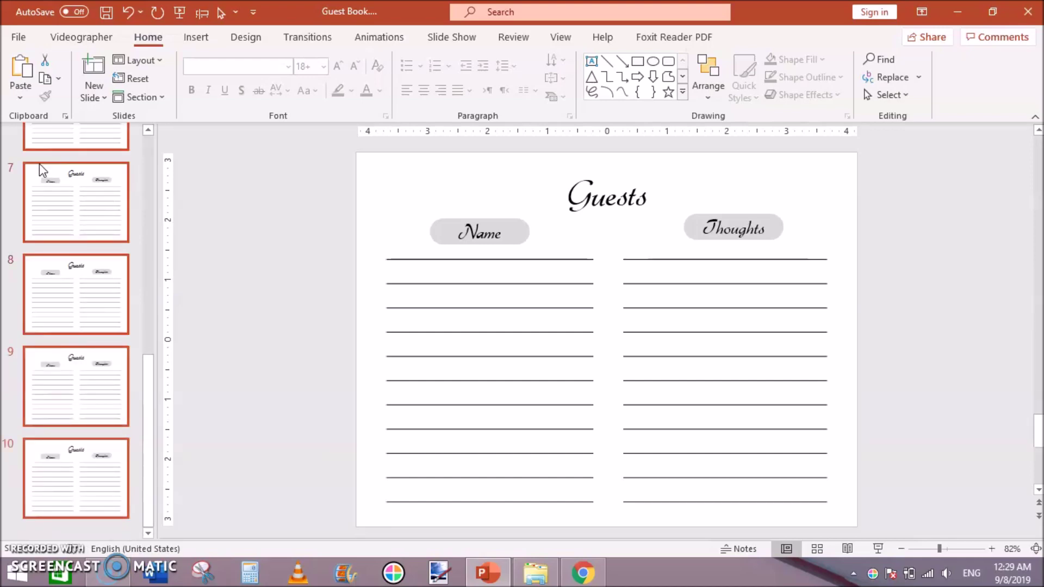
key("ctrl+d")
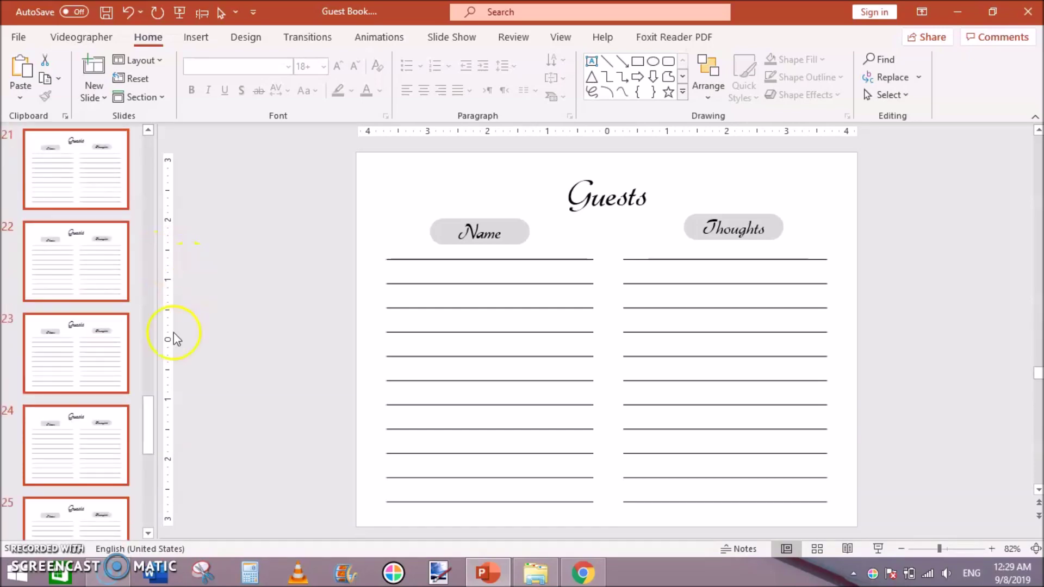
left_click_drag(154, 408, 154, 501)
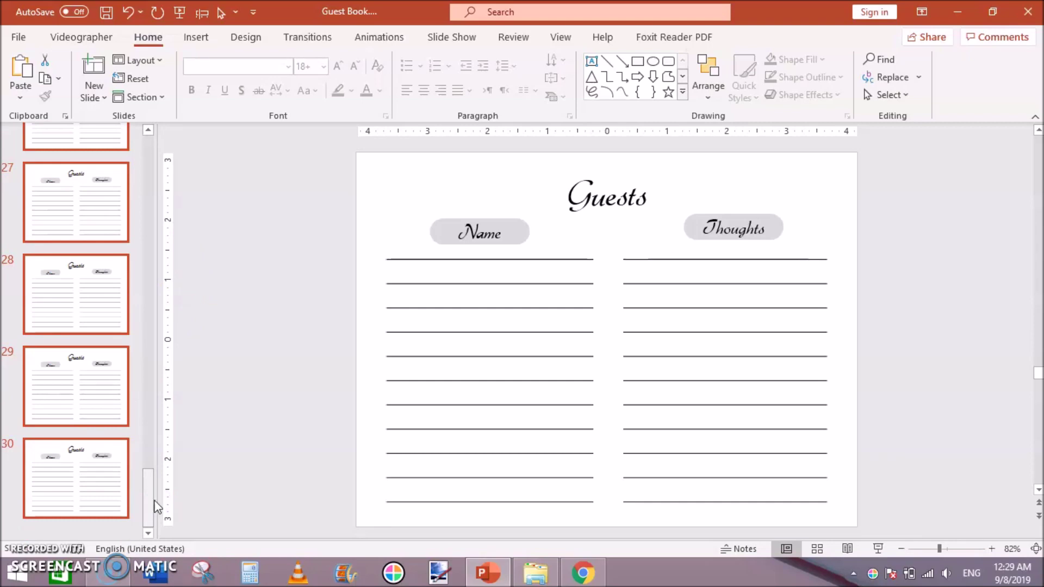
left_click_drag(157, 507, 148, 463)
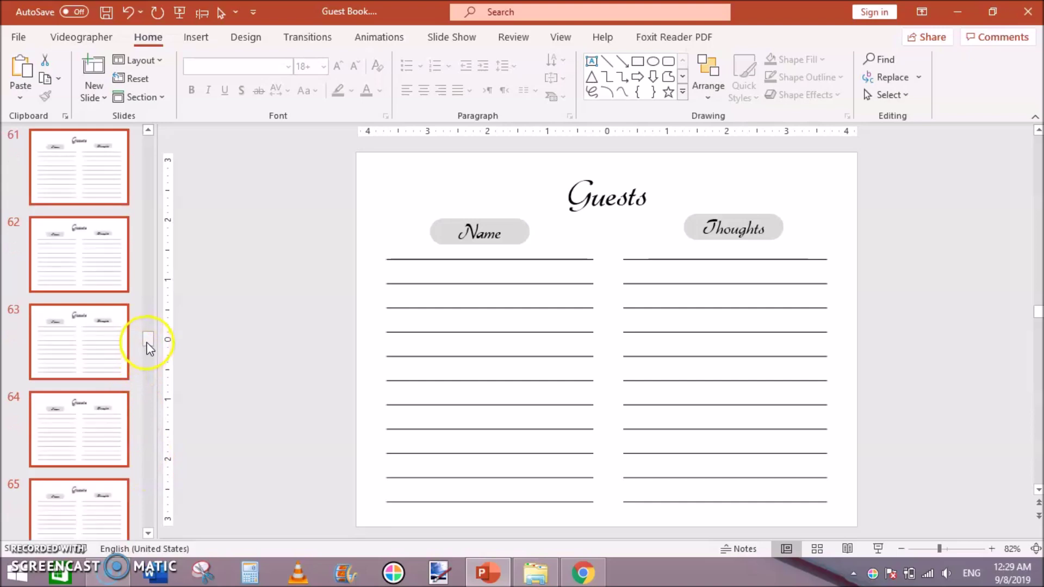
left_click_drag(145, 346, 152, 534)
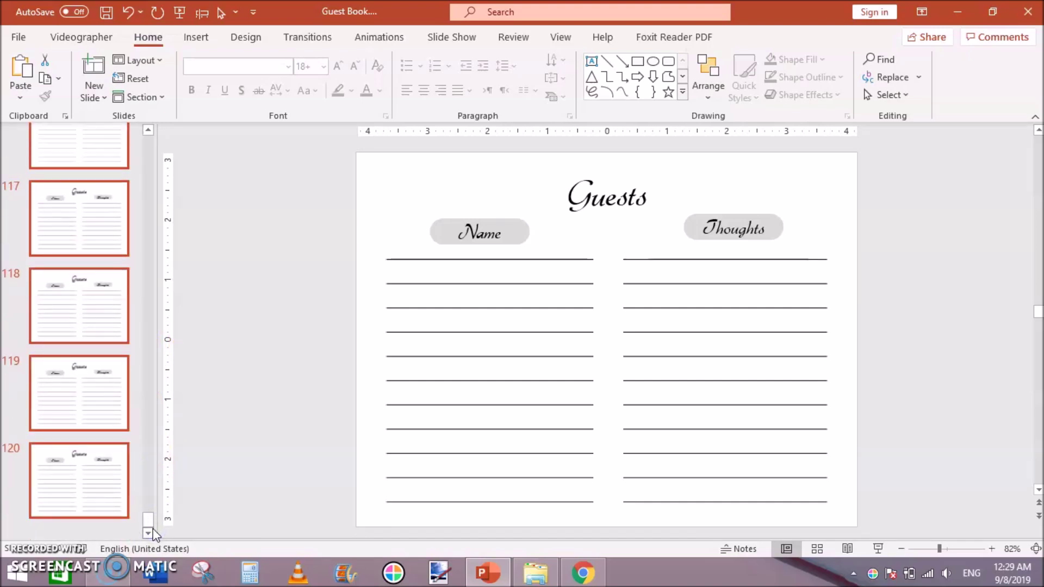
left_click(145, 394)
left_click(150, 286)
left_click(144, 173)
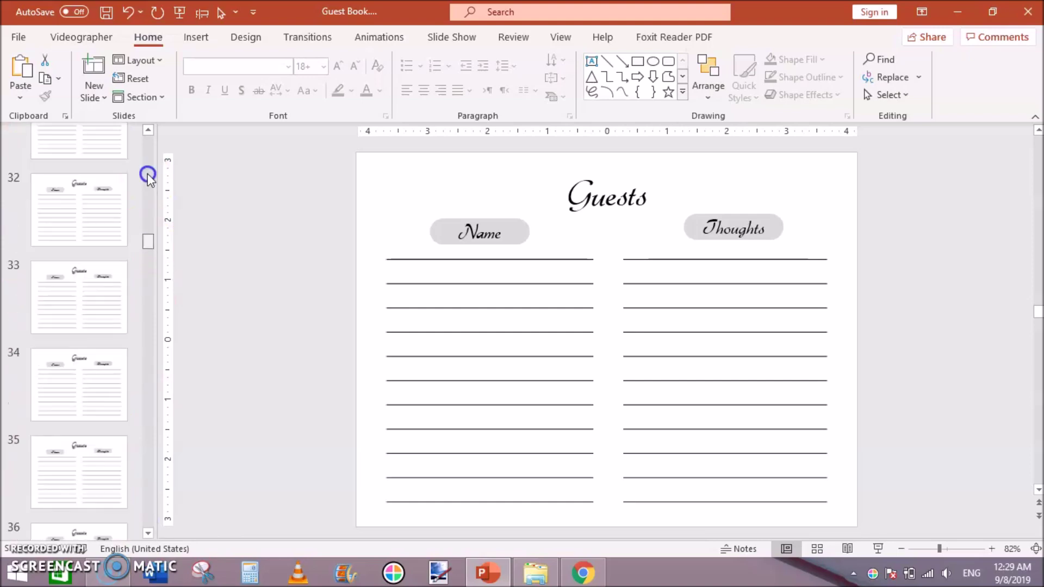
left_click(144, 145)
left_click(145, 136)
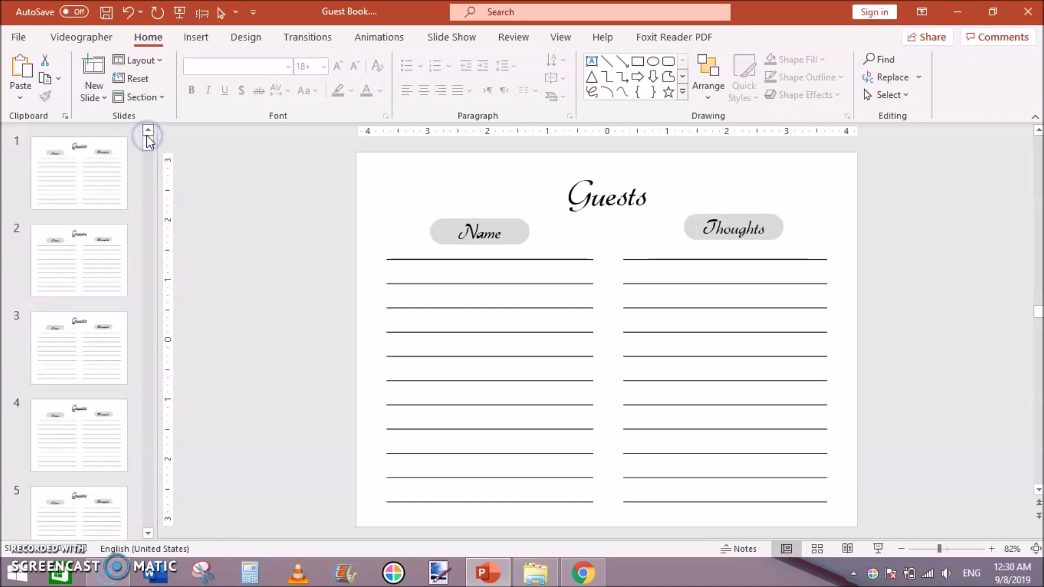